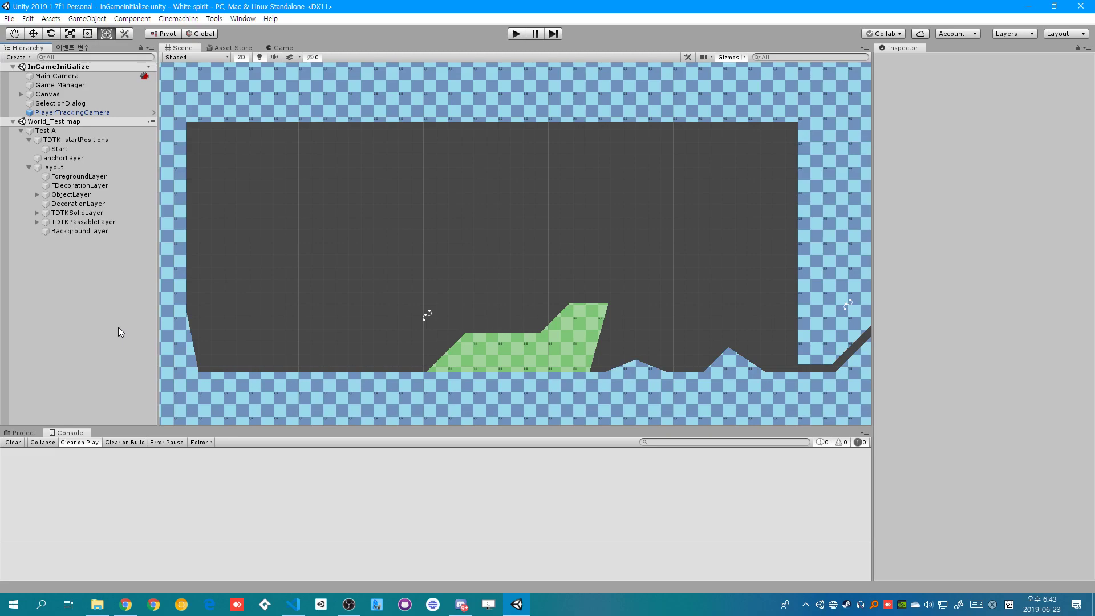
Test the level in Play mode, check the player tracking camera's settings, then stop the game.
click(515, 34)
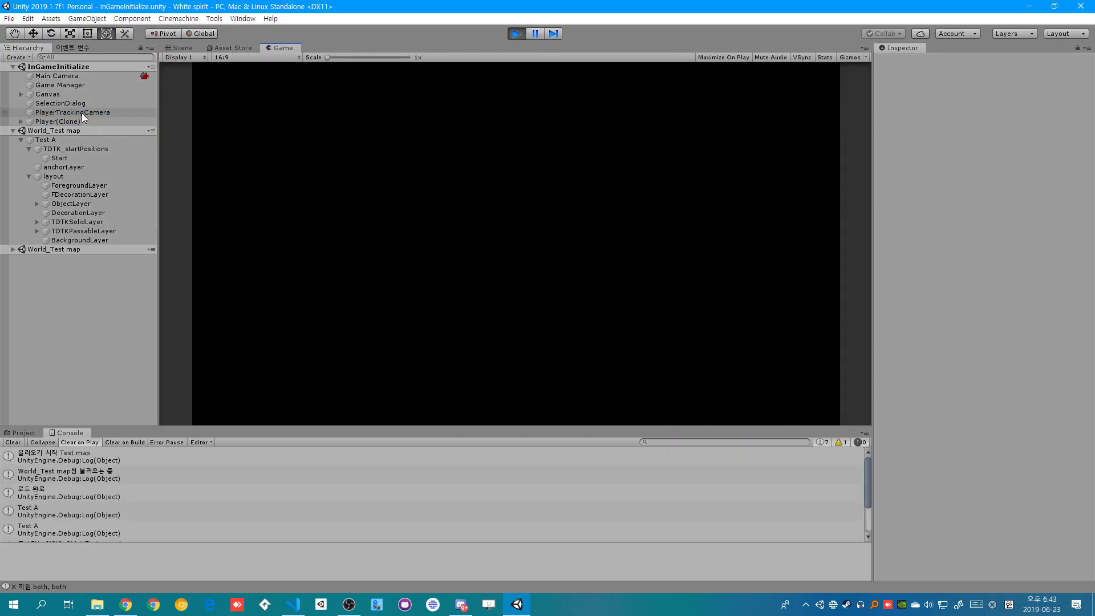
click(81, 113)
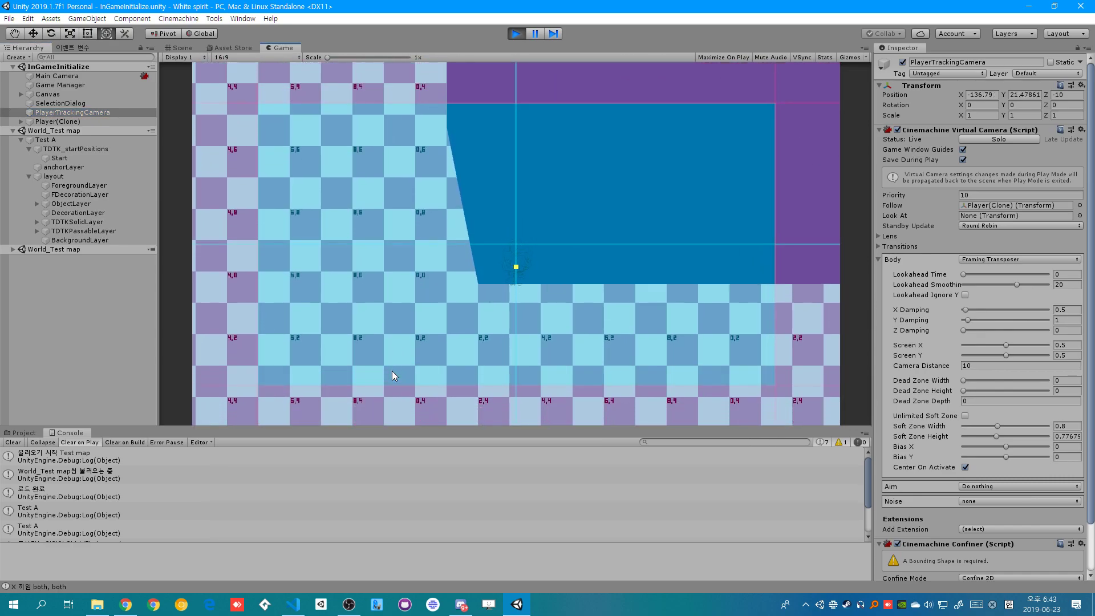
click(511, 38)
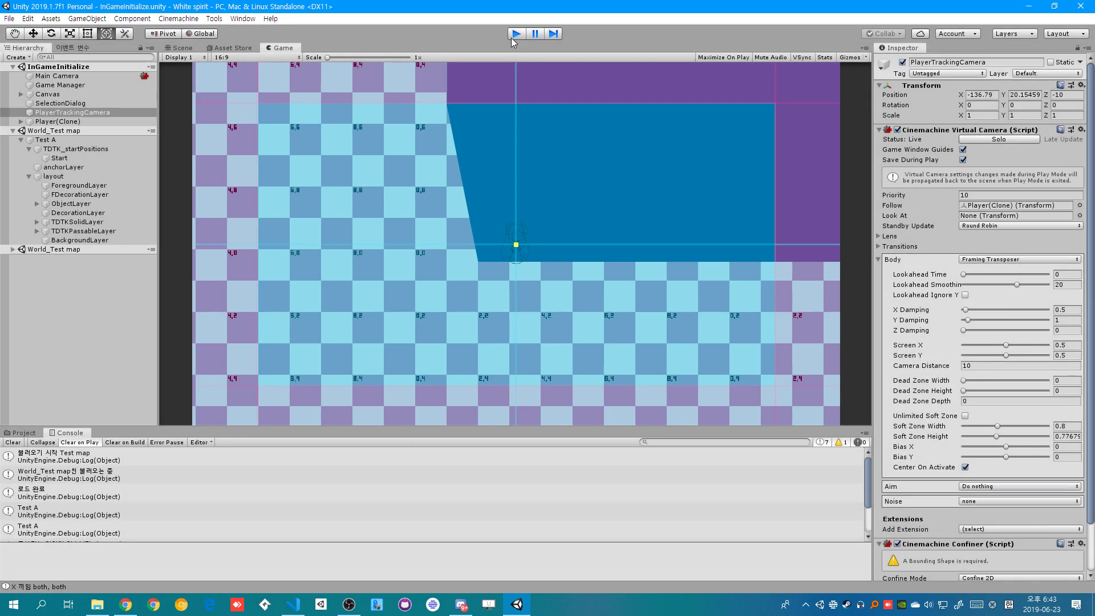
click(57, 288)
Create a new AxisTracker from the Hierarchy's WhiteSpirit > CameraView menu.
right_click(61, 255)
mouse_move(116, 457)
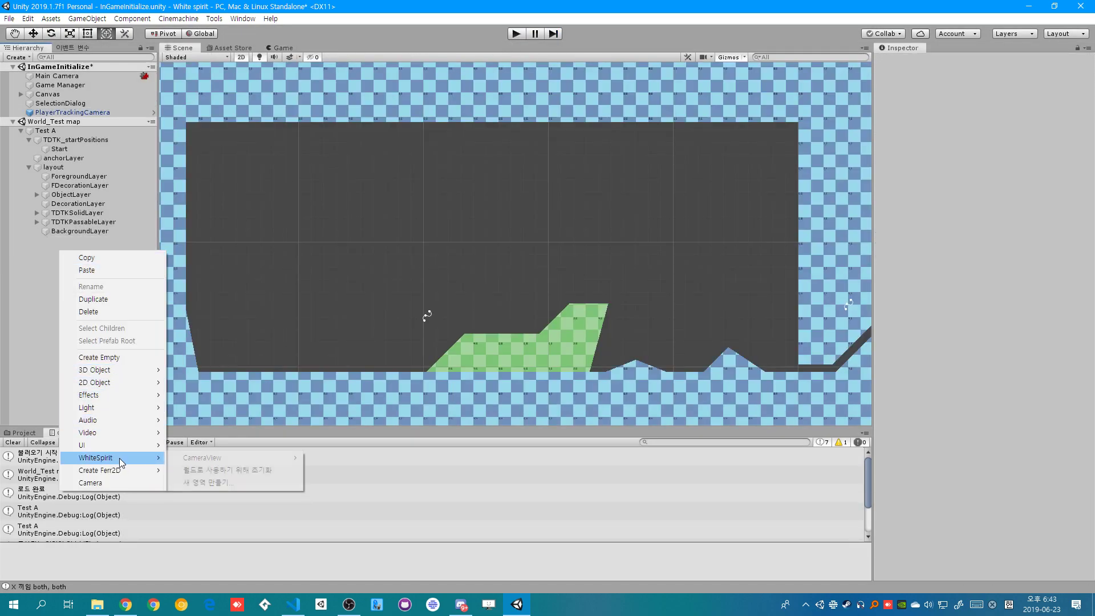
mouse_move(205, 458)
click(321, 459)
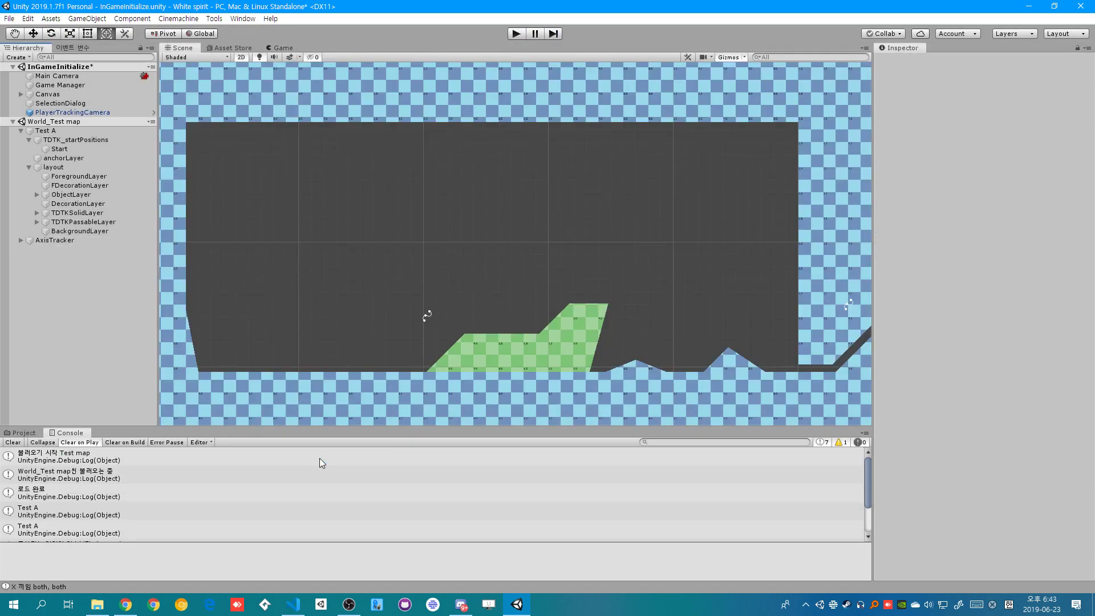
Frame the new AxisTracker and drag it left until it sits above the green slope.
key(f)
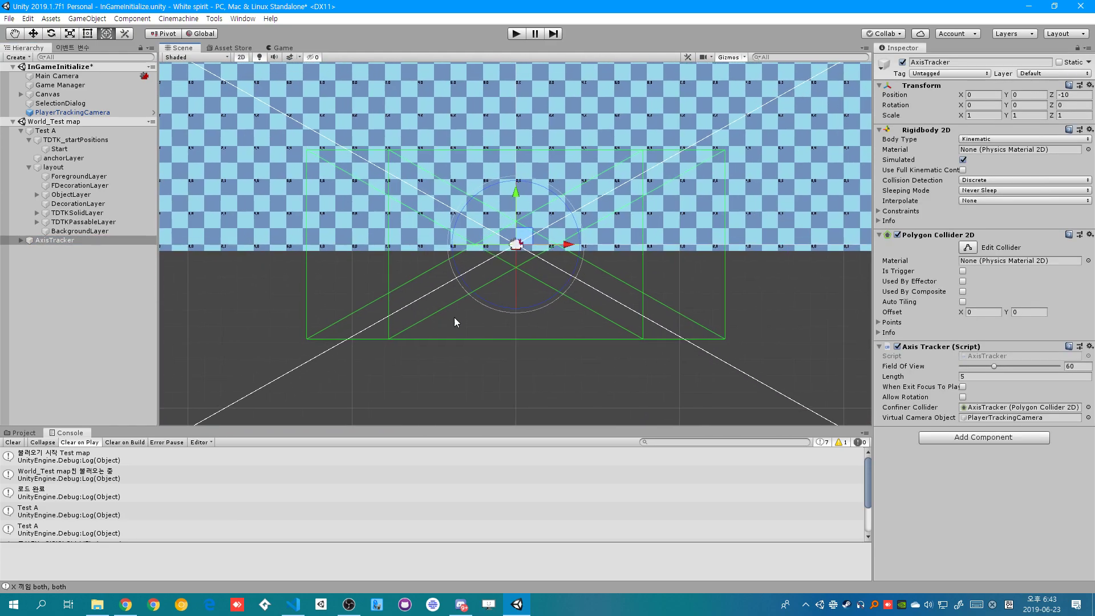
drag(520, 246, 495, 225)
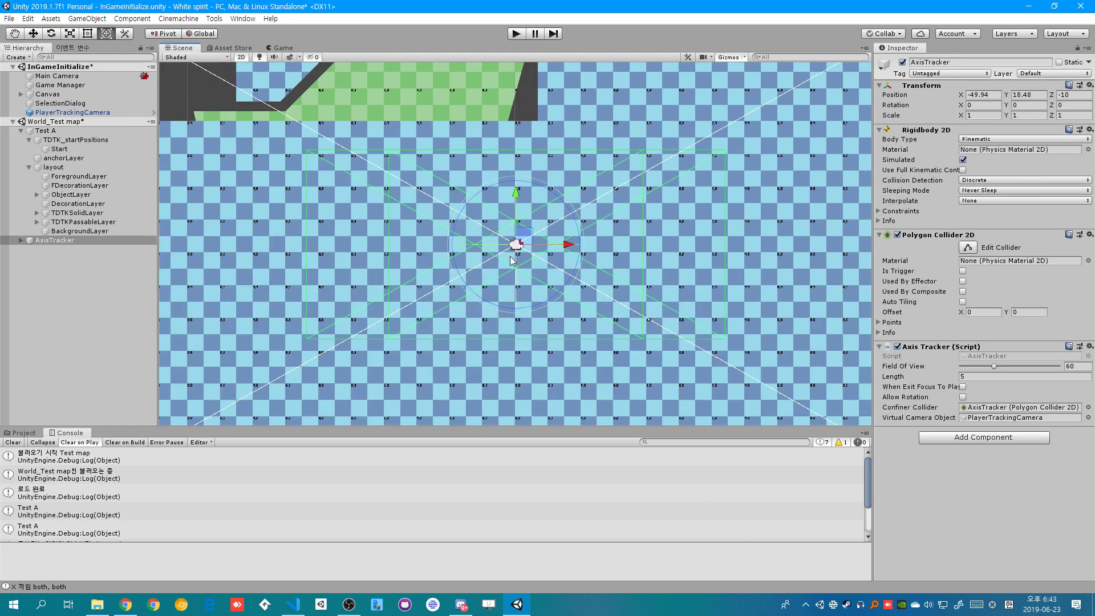
mouse_move(512, 261)
mouse_down()
mouse_move(469, 238)
mouse_move(406, 263)
mouse_up()
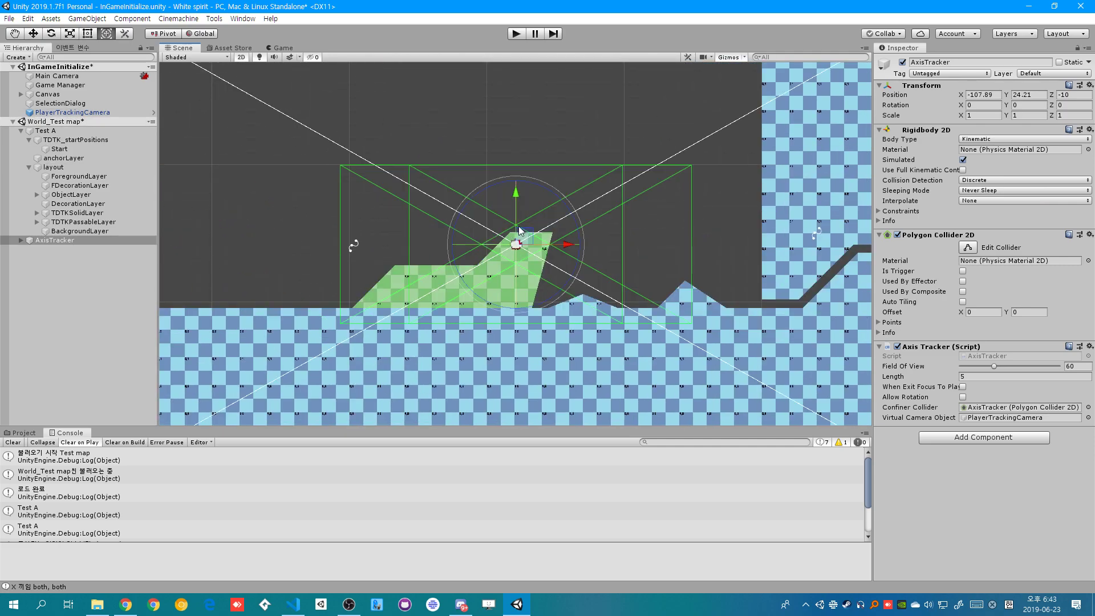
drag(519, 231, 441, 220)
drag(511, 193, 511, 193)
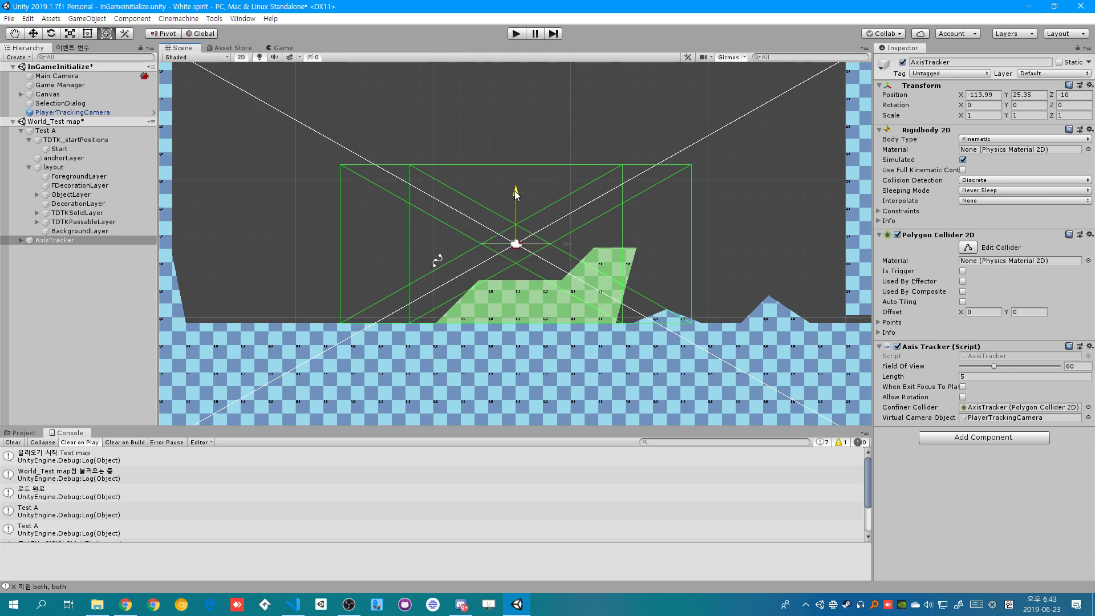
Set its position to X -113, Y 25, then nudge it to X -114.3, Y 25.4.
click(990, 95)
key(BackSpace)
key(BackSpace)
key(BackSpace)
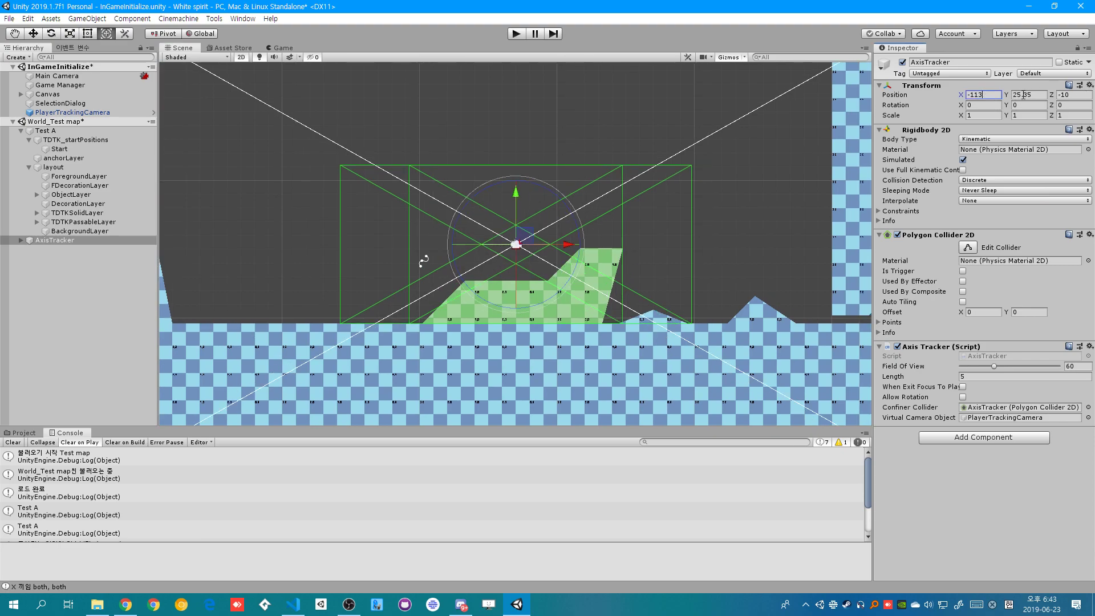
click(1023, 94)
text(25)
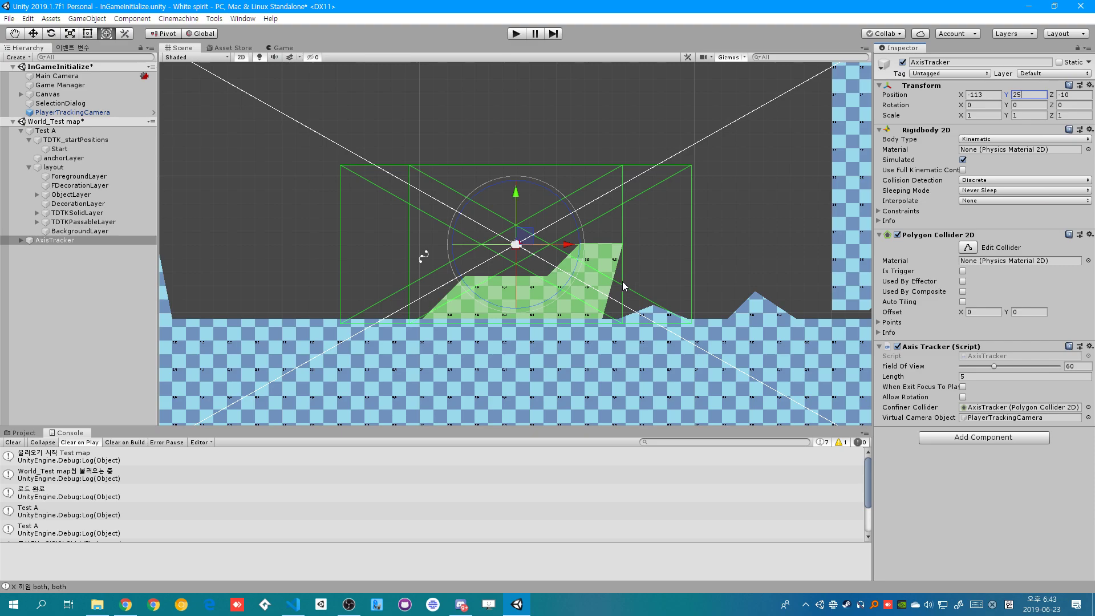
drag(514, 197, 518, 191)
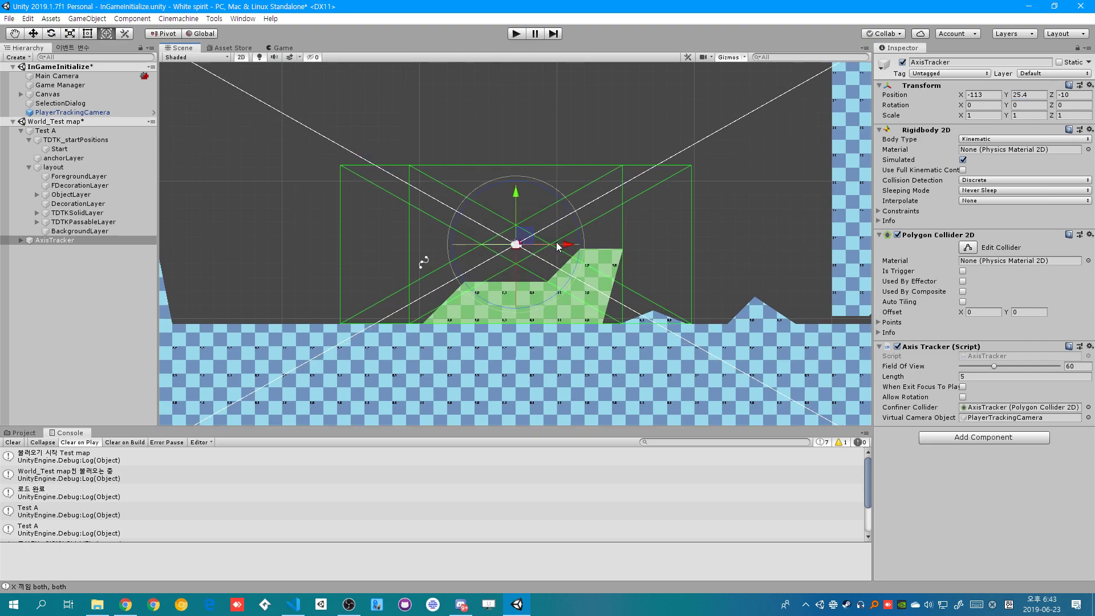
drag(567, 249, 551, 249)
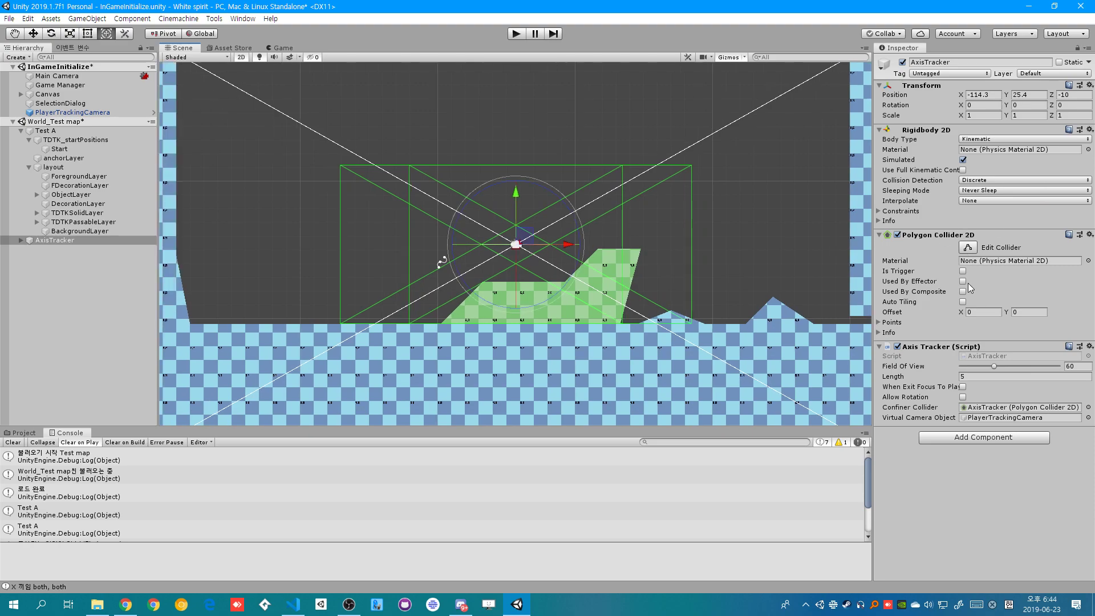
Scrub the Axis Tracker Length to 28.07 and move the object to X -113.3, Y 24.8.
mouse_move(901, 379)
mouse_down()
mouse_move(200, 392)
mouse_move(260, 406)
mouse_up()
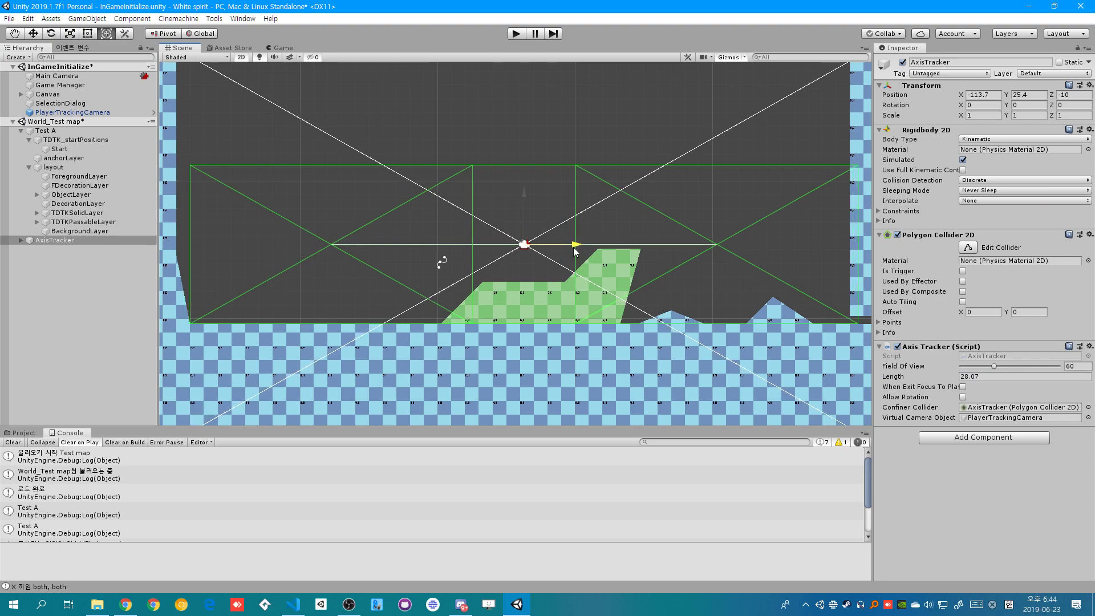
drag(516, 196, 514, 206)
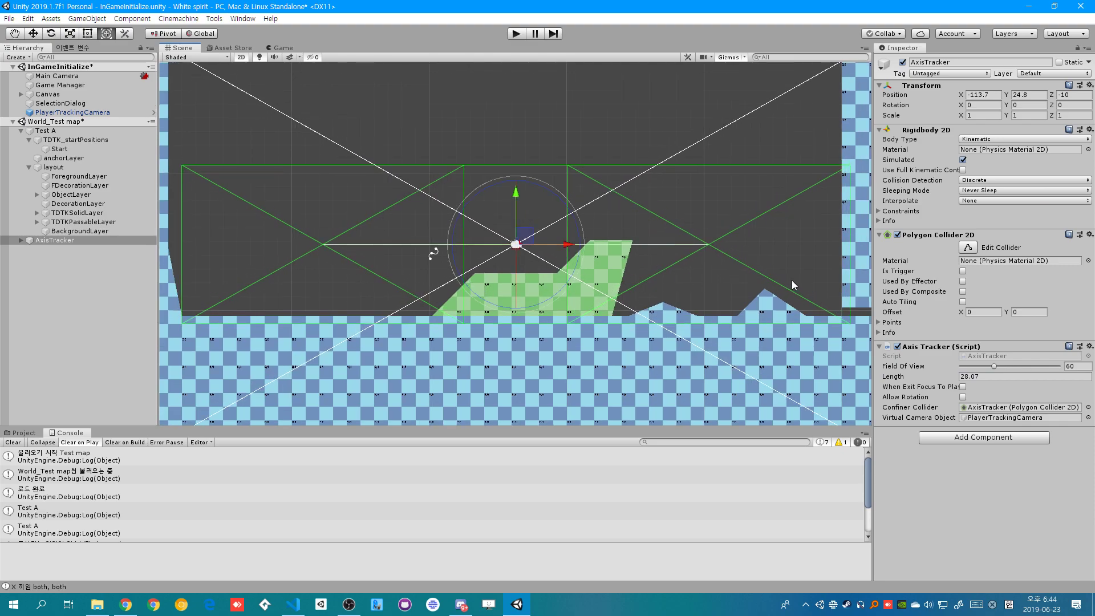
drag(567, 248, 573, 249)
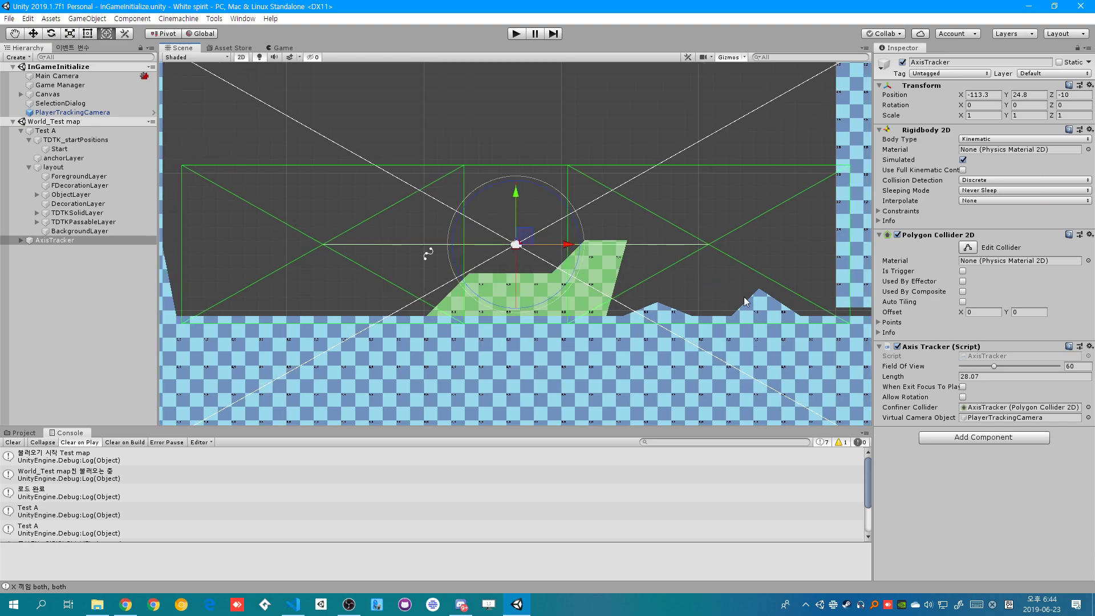
middle_drag(293, 297, 305, 298)
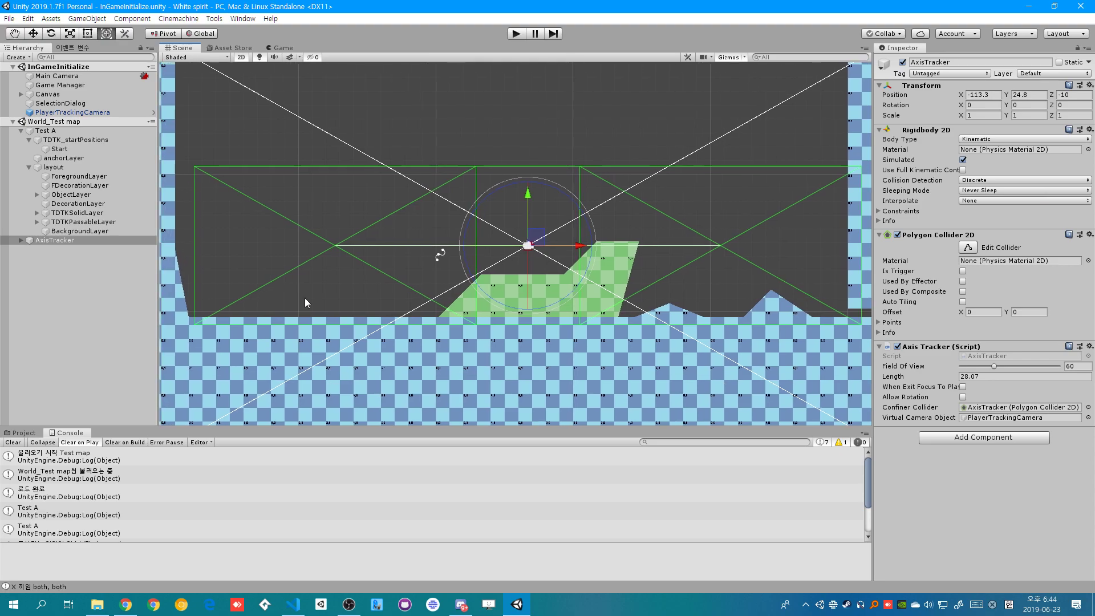
Add a Box Collider 2D to the AxisTracker and make it a trigger.
click(982, 448)
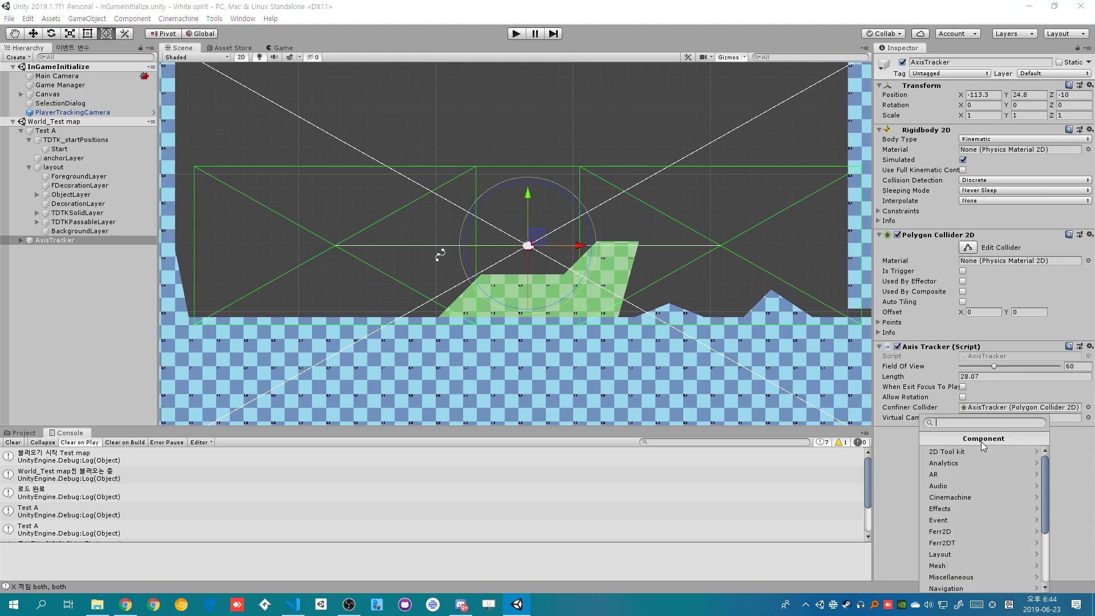
text(box)
click(982, 445)
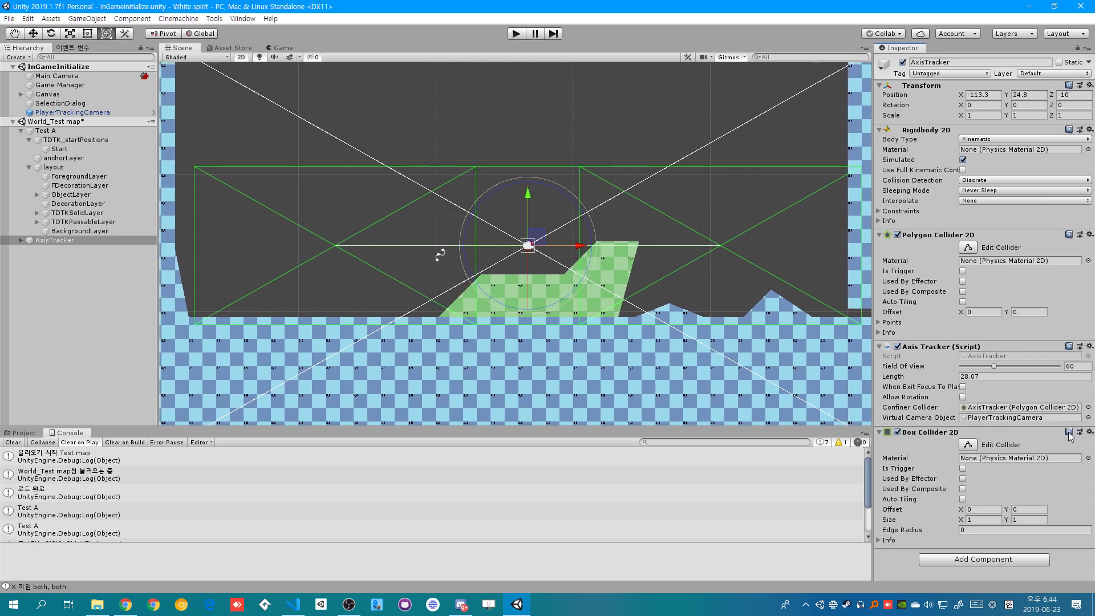
click(963, 468)
Resize the box collider to about 46.59 by 11.54 over the zone and save the scene.
click(964, 450)
drag(528, 241, 529, 178)
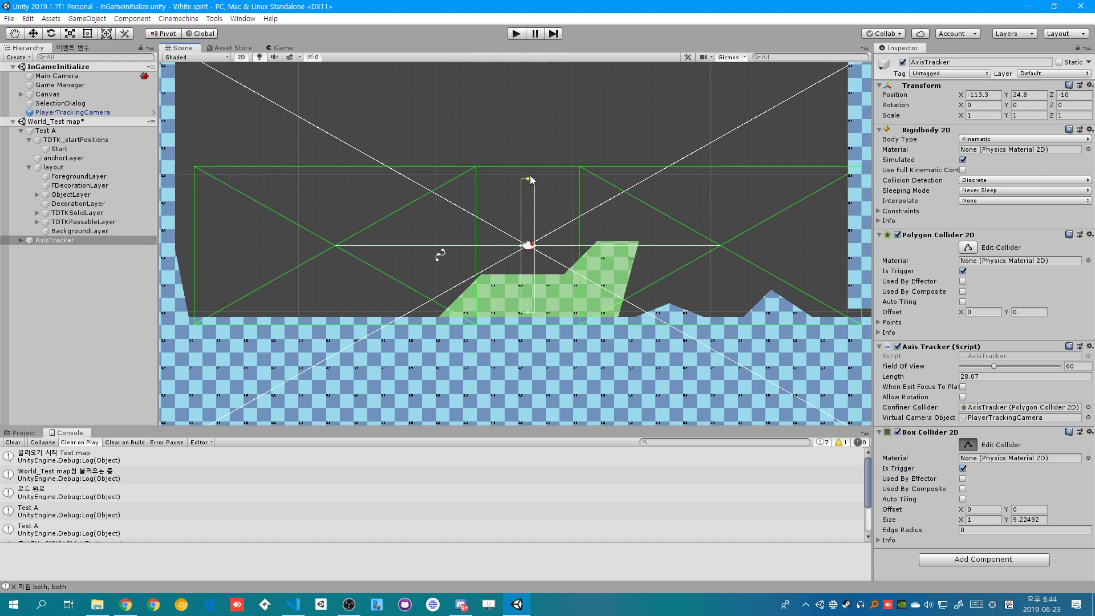
mouse_move(534, 245)
mouse_down()
mouse_move(727, 248)
mouse_move(834, 276)
mouse_up()
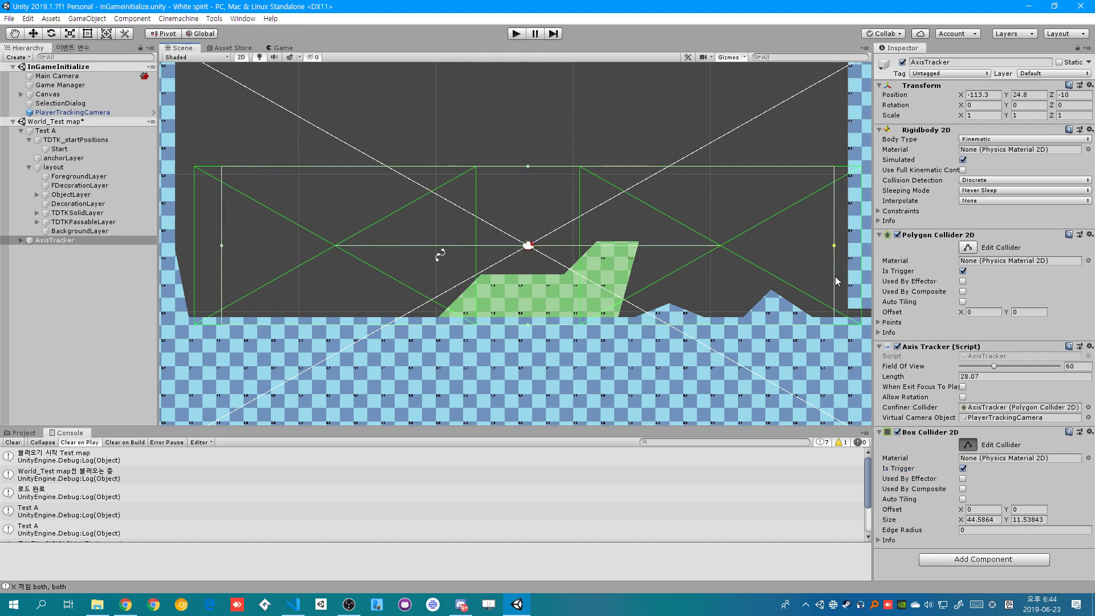
mouse_move(835, 276)
mouse_down()
mouse_move(863, 284)
mouse_move(849, 290)
mouse_up()
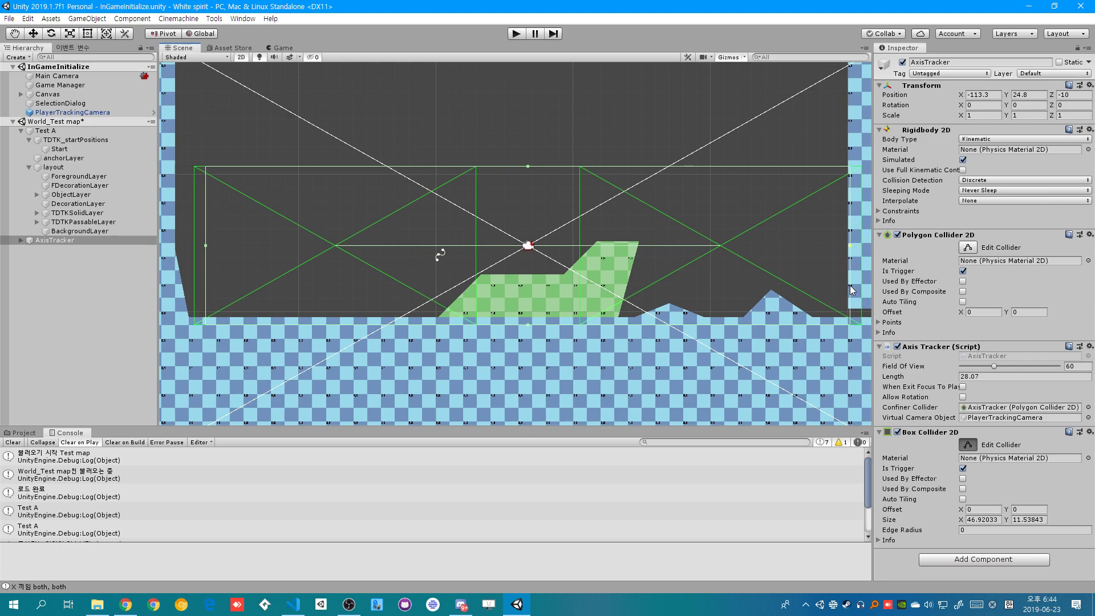
key(ctrl+s)
key(y)
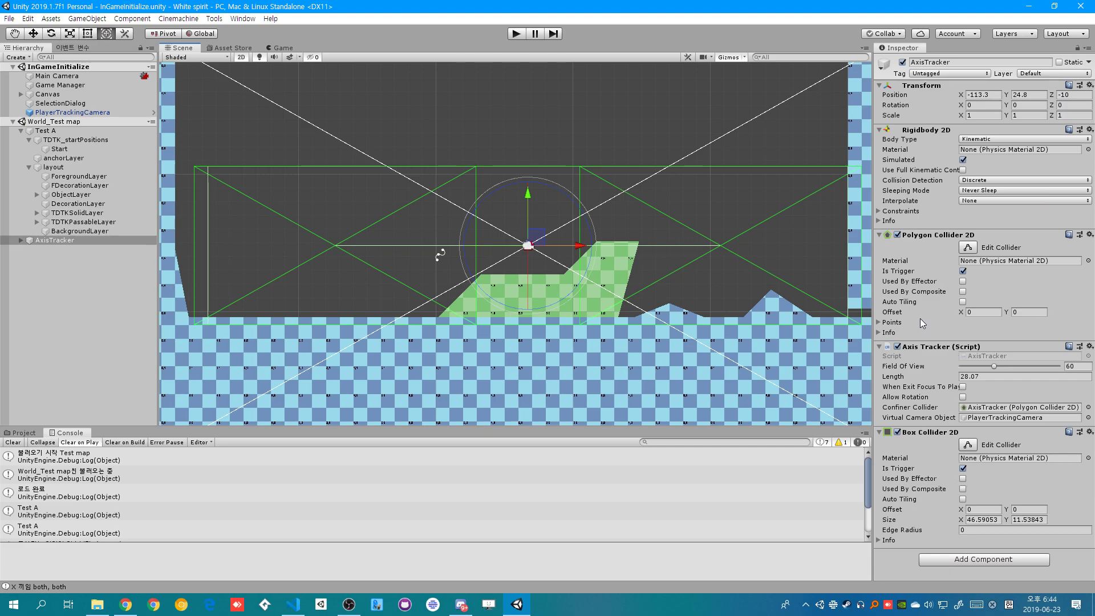
click(985, 407)
Play the game, walk the character up the green slope and jump onto the blue floor, then view the Scene.
click(516, 33)
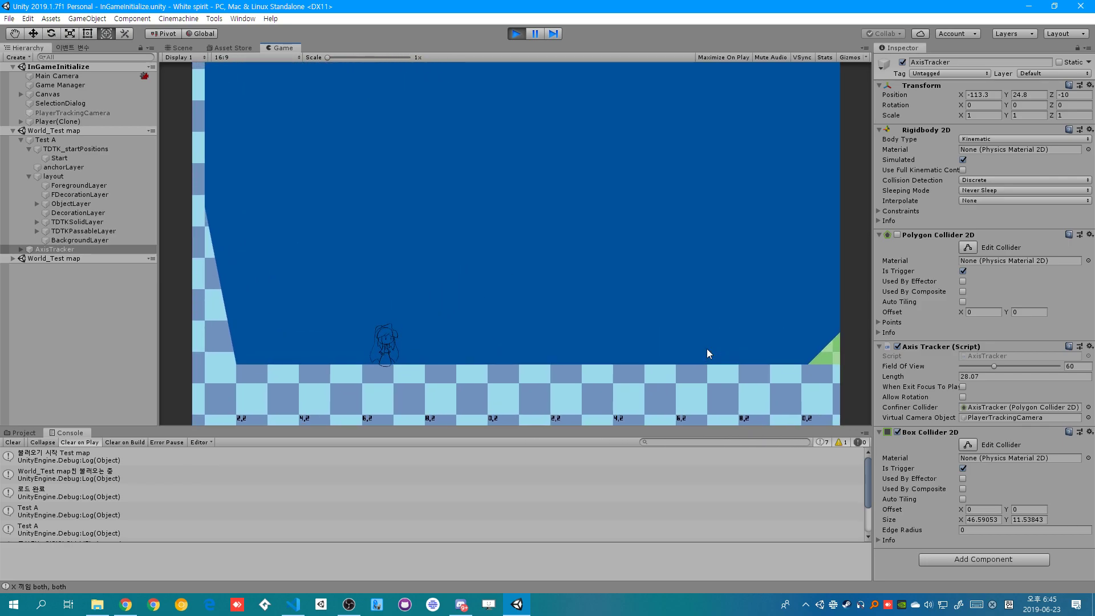
key(Left)
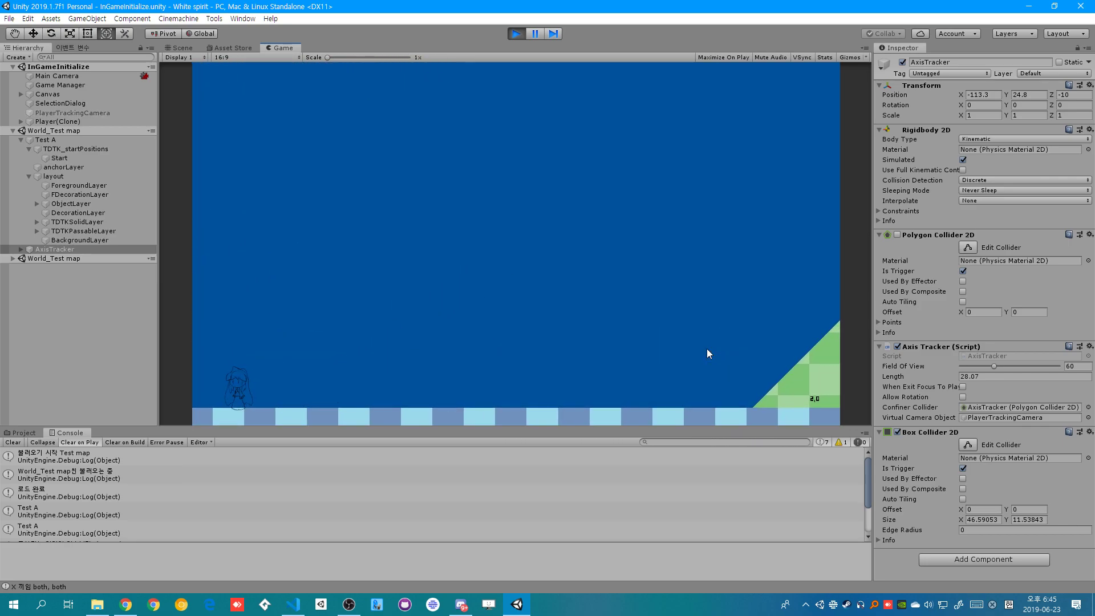
key(Right)
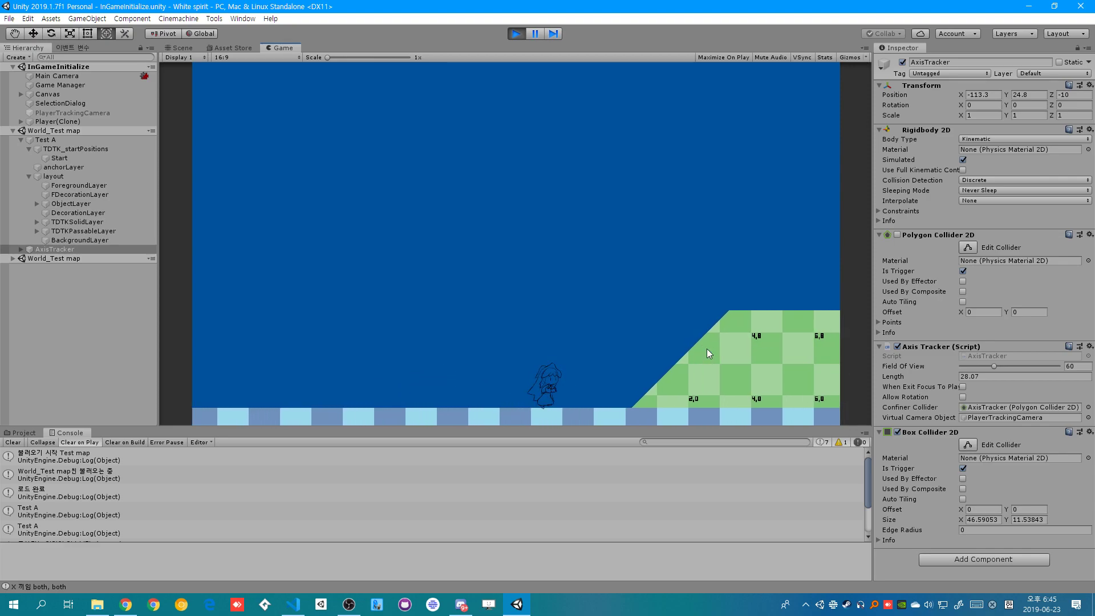
key(Right)
key(space)
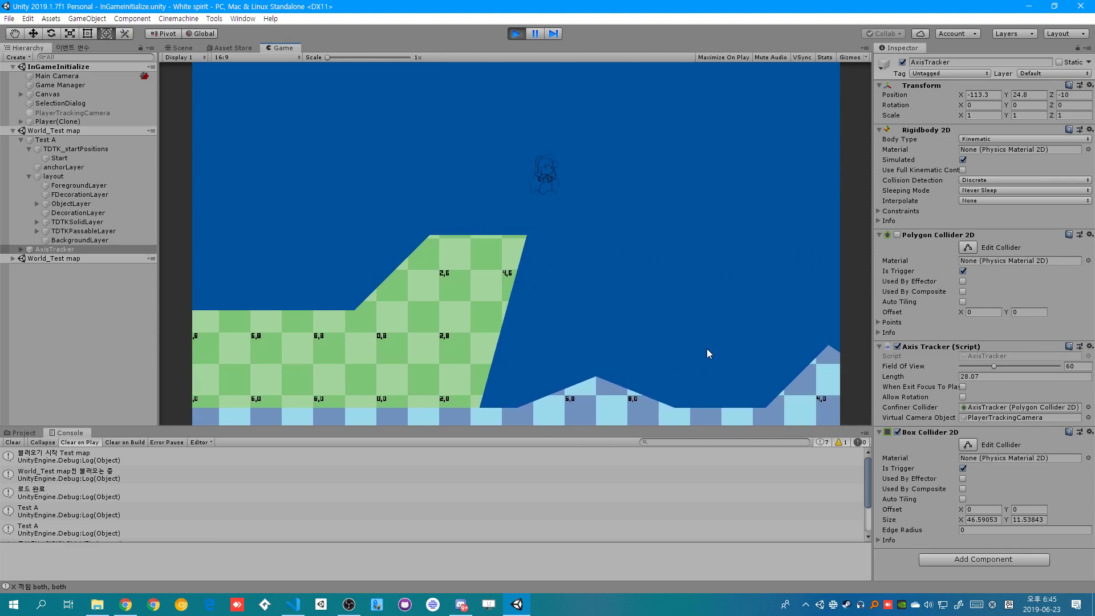
key(Right)
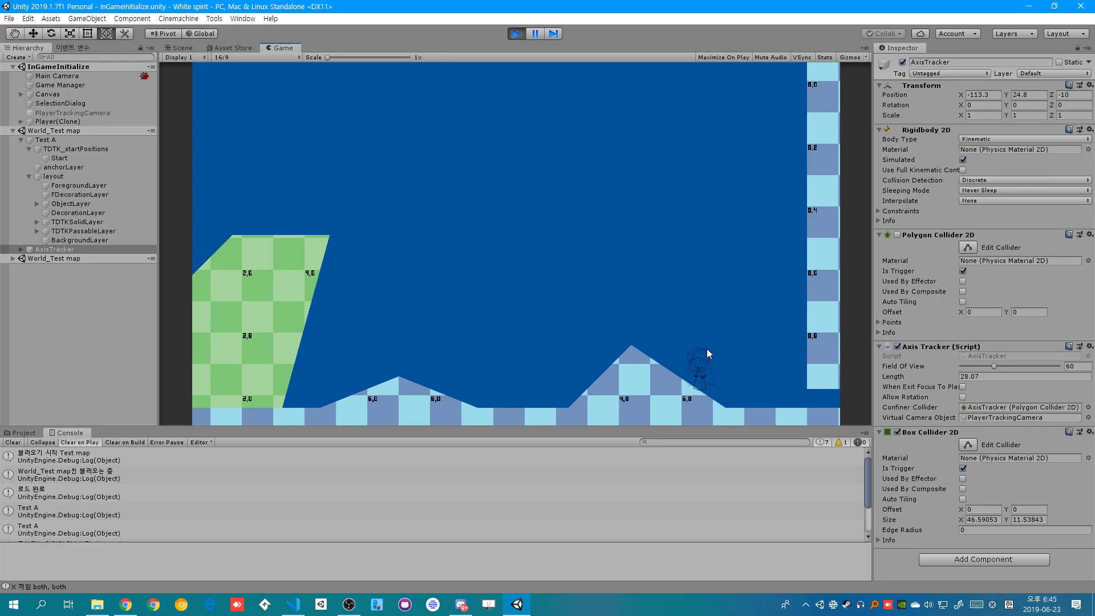
click(190, 48)
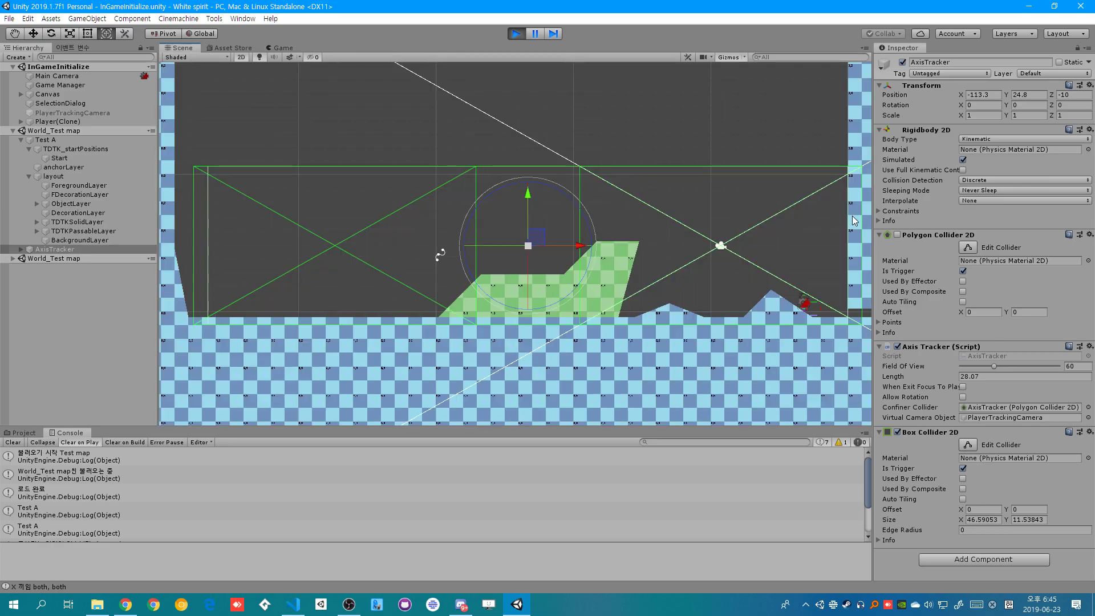
Pan and zoom the Scene view onto the slope and character, then watch the Game view.
middle_drag(852, 215, 583, 227)
scroll(610, 248, up, 8)
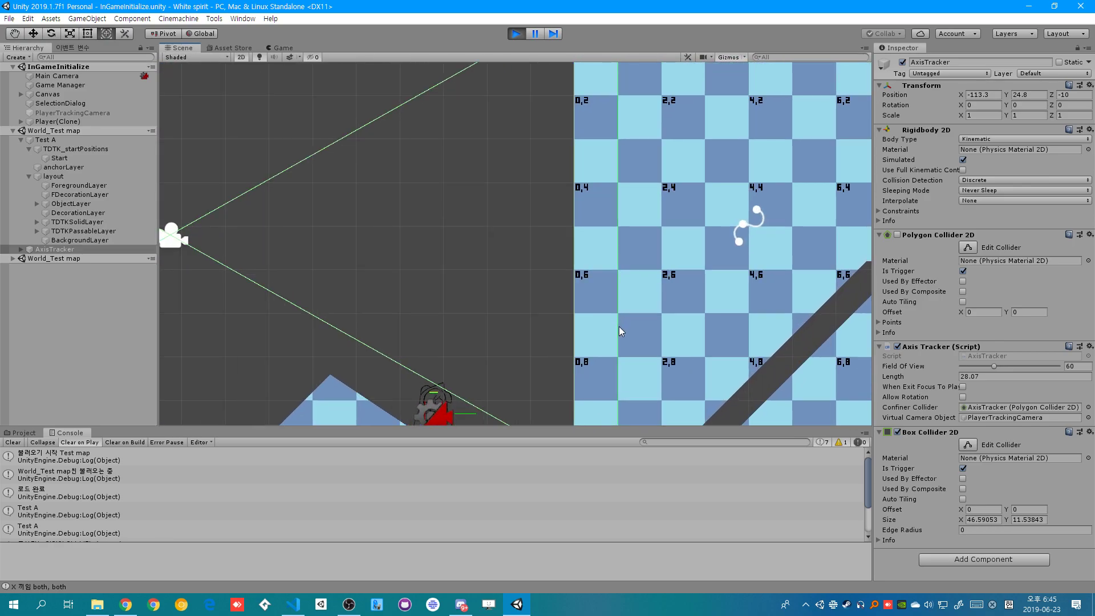
middle_drag(619, 329, 625, 217)
scroll(601, 267, up, 2)
middle_drag(601, 266, 615, 142)
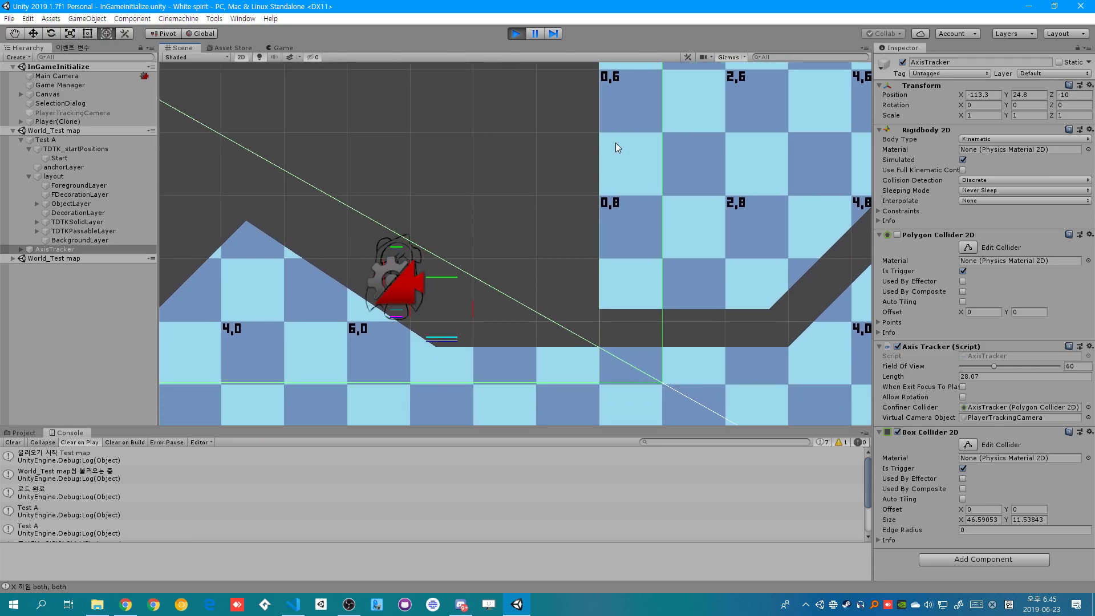
click(280, 48)
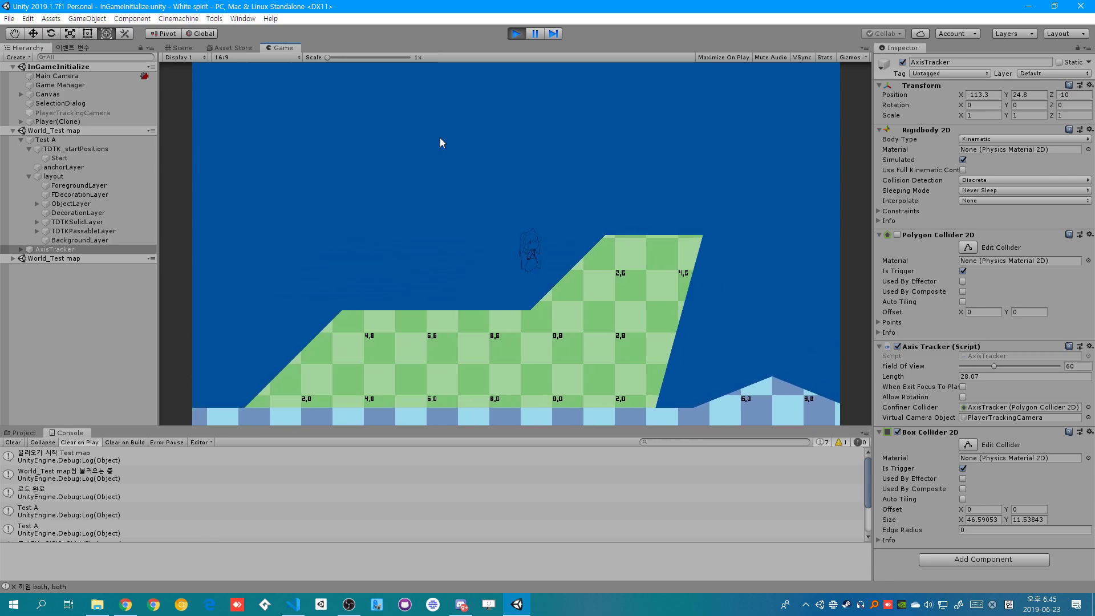
Stop Play mode, then create and frame a second AxisTracker from WhiteSpirit > CameraView.
click(516, 33)
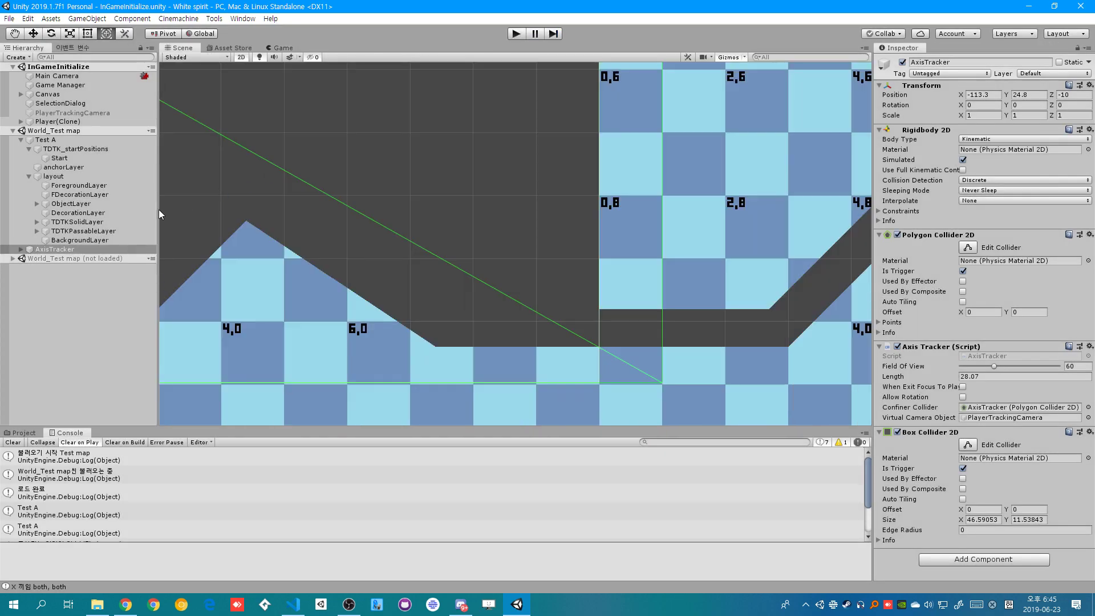
right_click(57, 277)
mouse_move(131, 484)
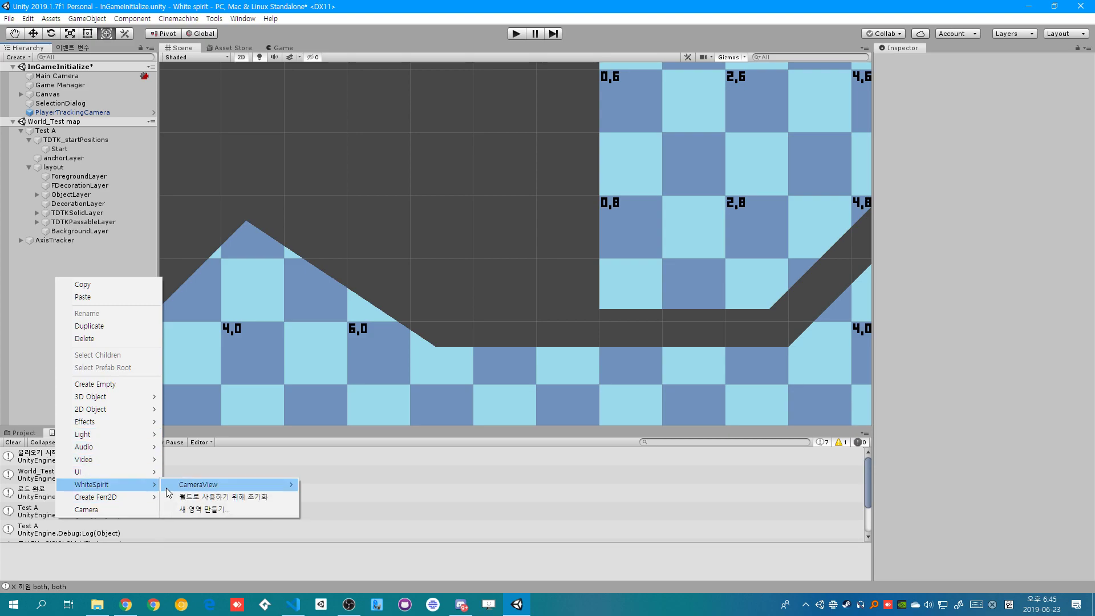
mouse_move(194, 485)
click(333, 484)
double_click(98, 252)
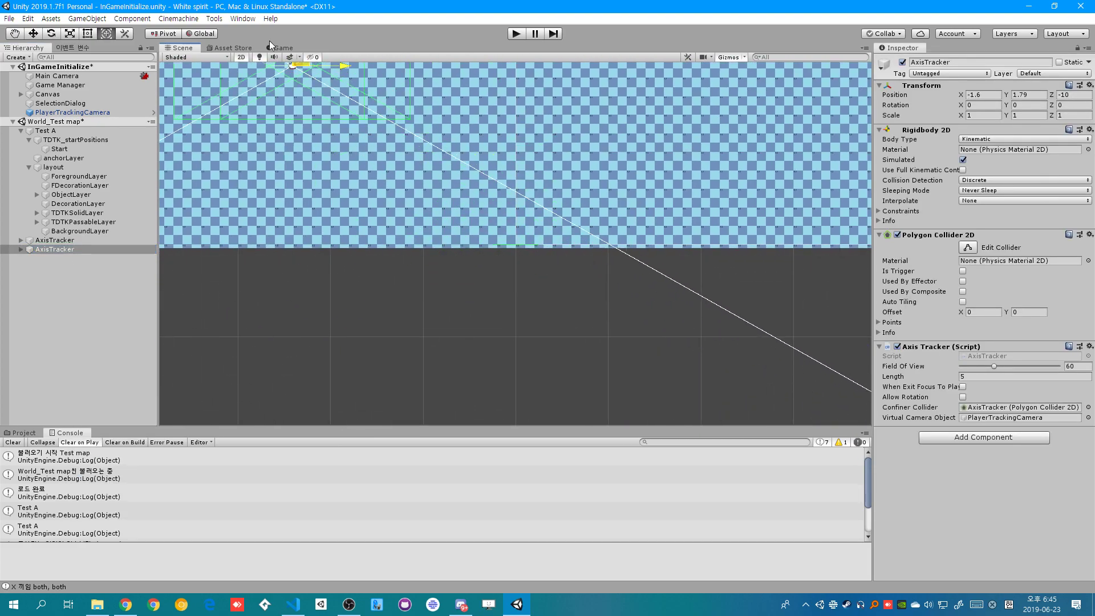
Move the new AxisTracker left and down until it sits over the rising slope.
drag(510, 257, 318, 147)
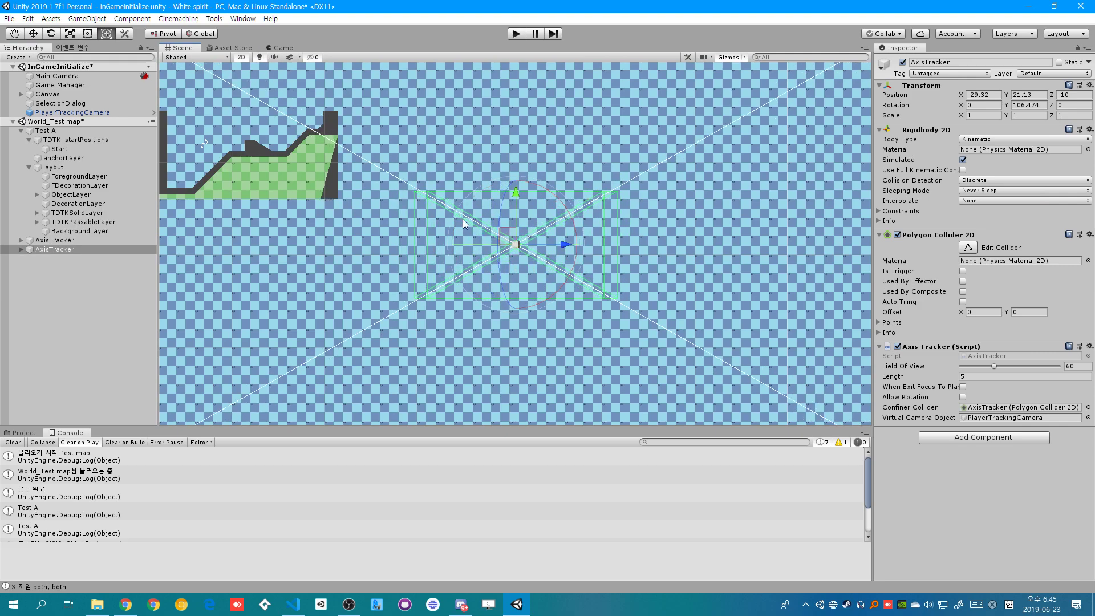
drag(514, 236, 182, 175)
drag(520, 236, 353, 303)
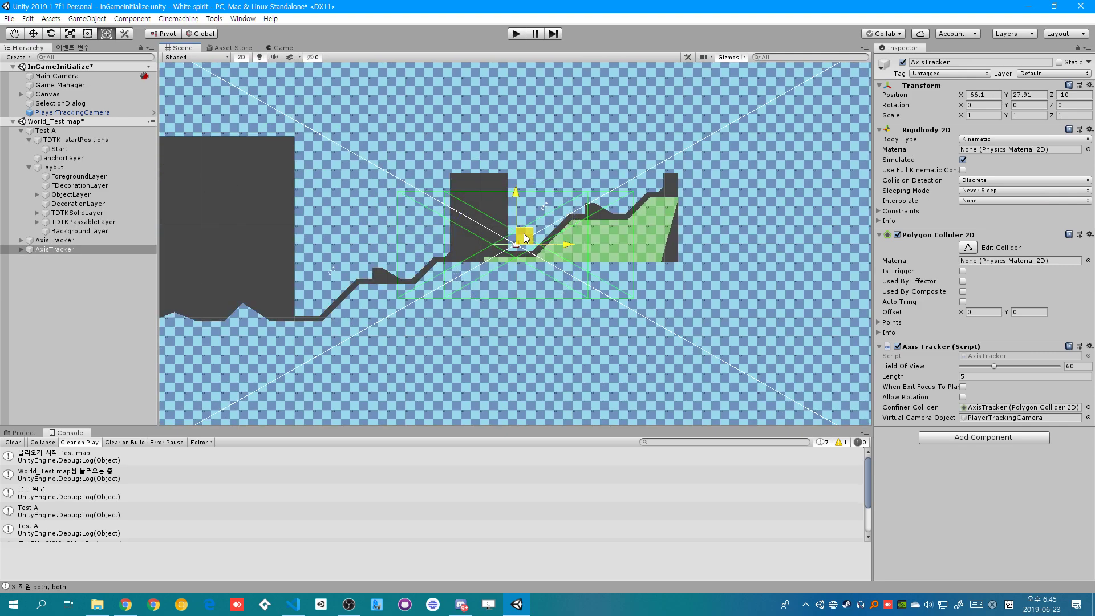
scroll(452, 251, up, 3)
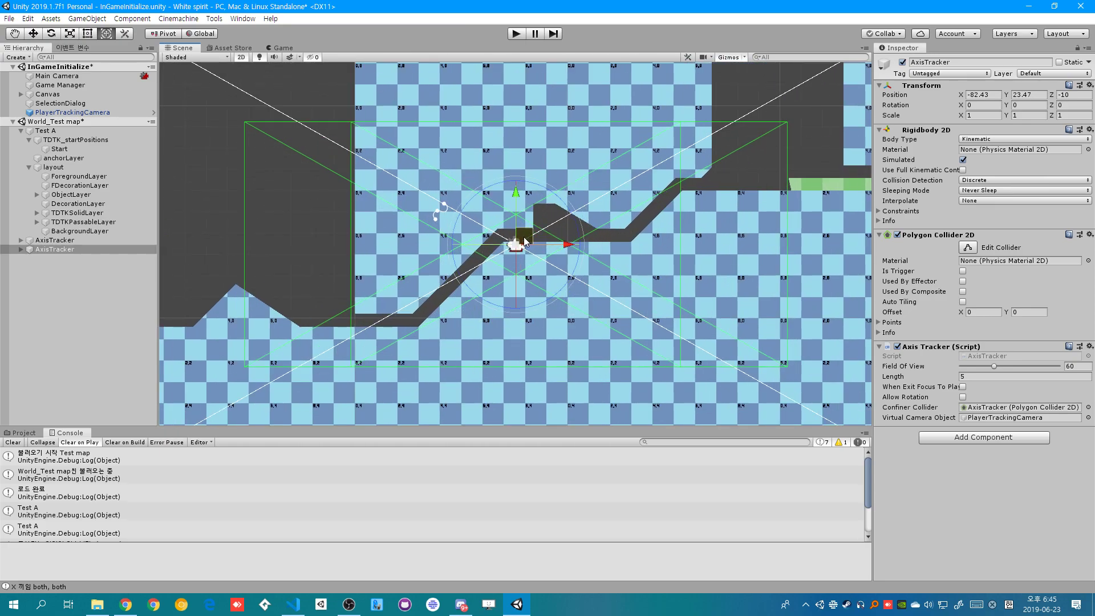
drag(520, 237, 574, 223)
scroll(575, 222, down, 2)
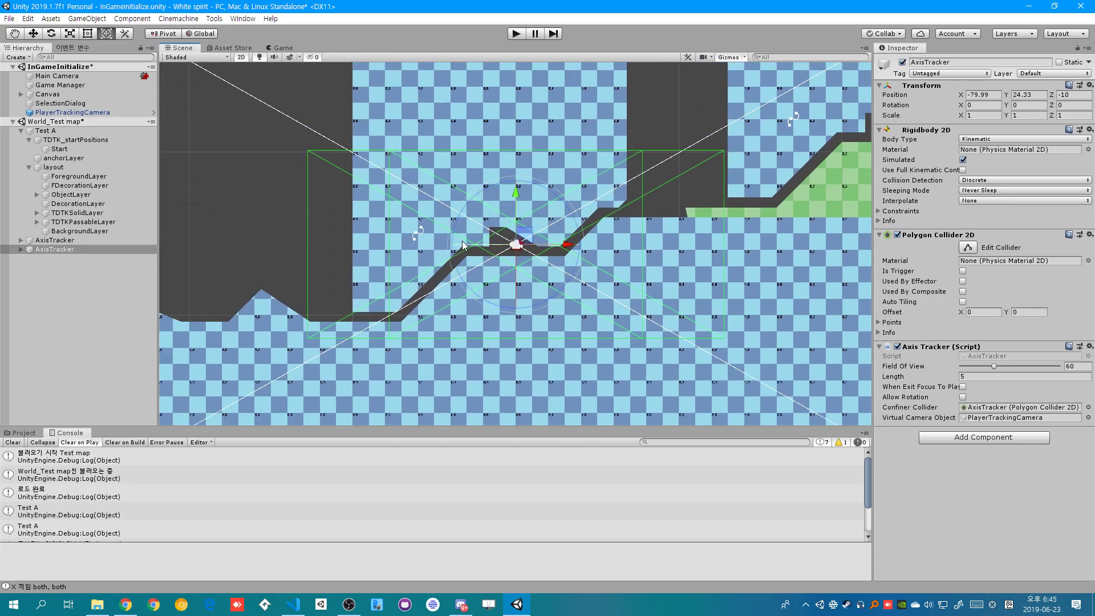
Check its depth in 3D view, then place it at X -81.49, Y 23.7, rotated about 30° on Z.
click(242, 57)
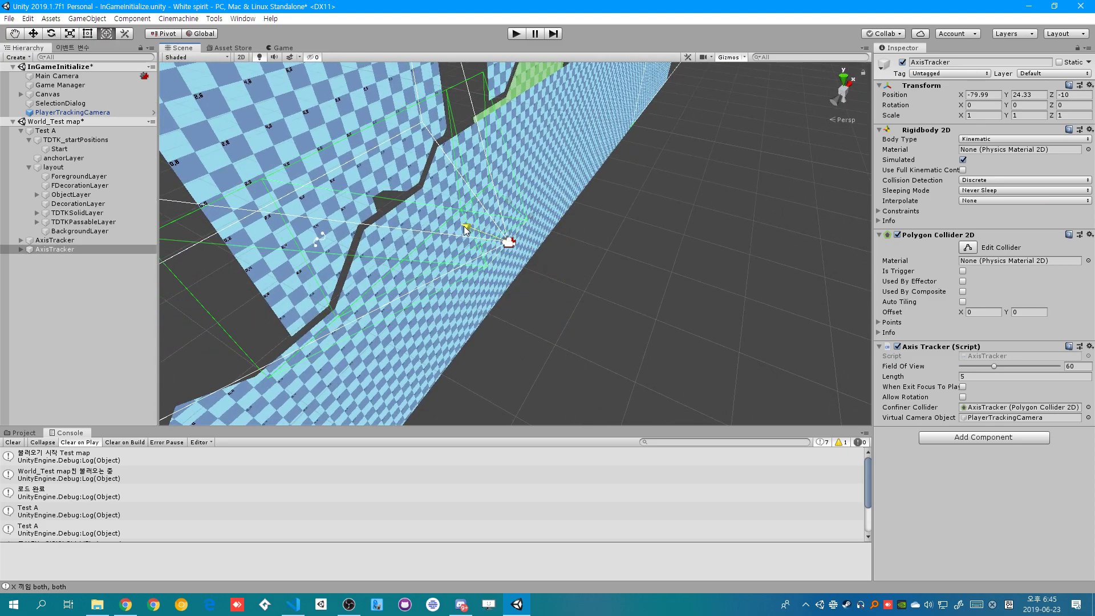
mouse_move(466, 230)
mouse_down()
mouse_move(429, 218)
mouse_move(562, 229)
mouse_move(433, 242)
mouse_move(362, 264)
mouse_move(402, 208)
mouse_up()
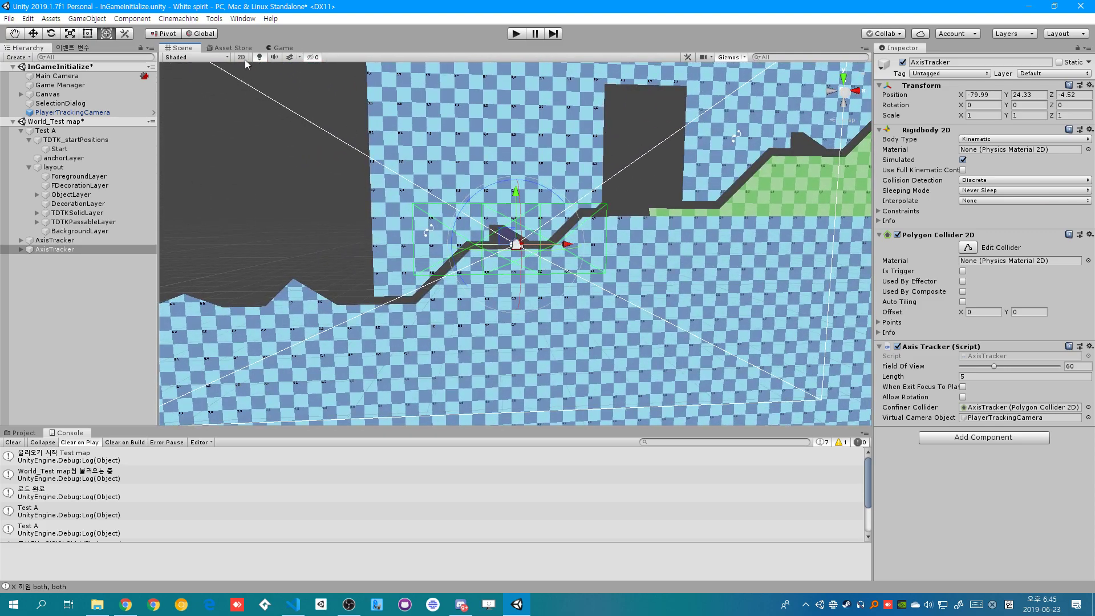
click(241, 57)
drag(516, 242, 525, 234)
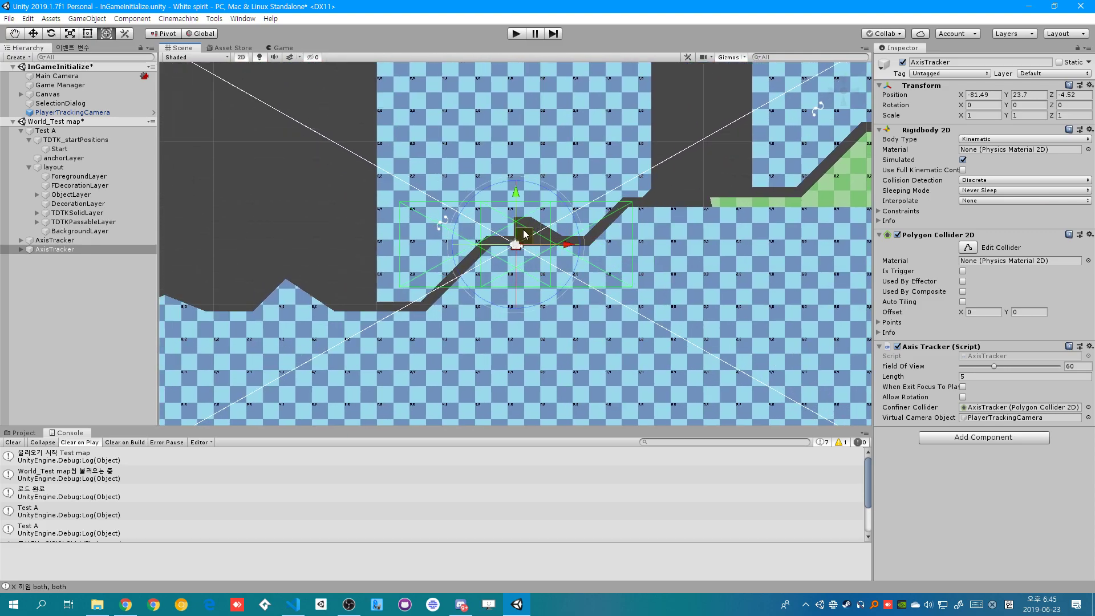
drag(531, 182, 492, 173)
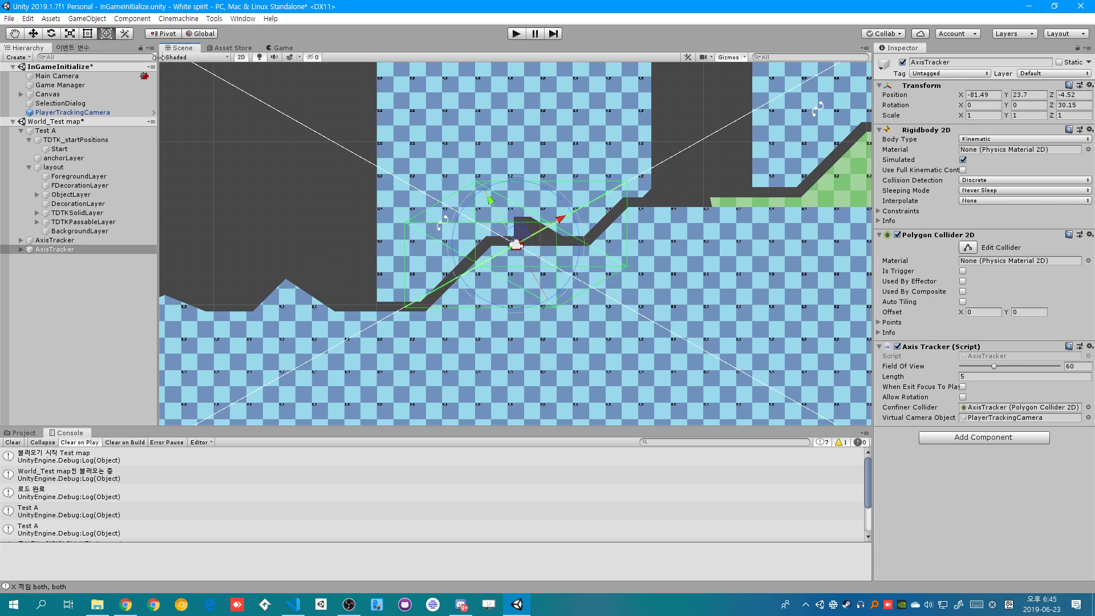
click(997, 437)
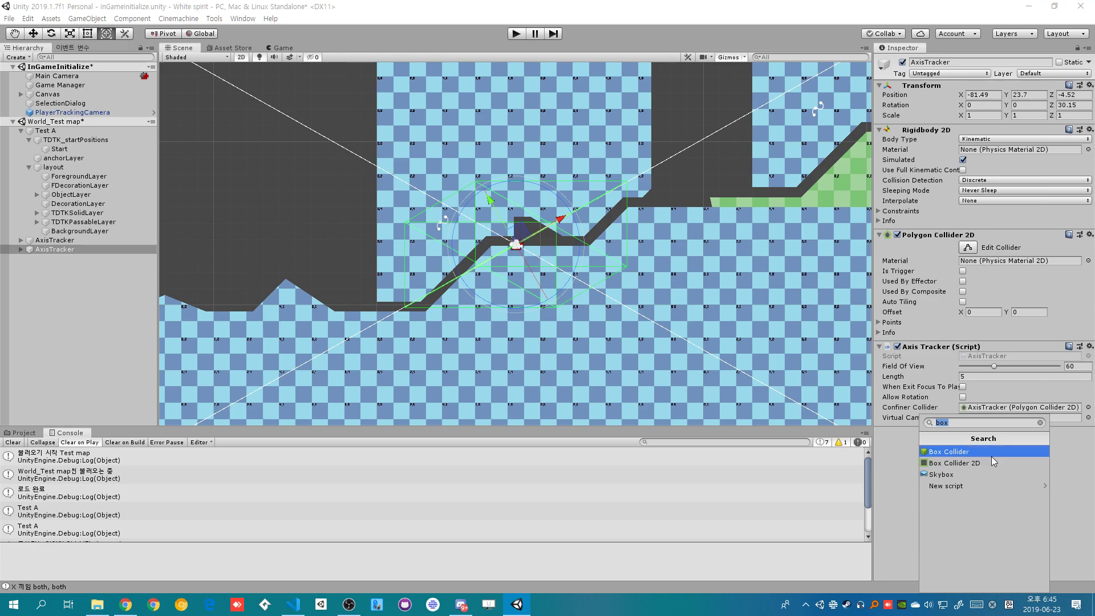
Add a Polygon Collider 2D and drag its vertices to cover the slope and lower-left floor.
text(poly)
key(Return)
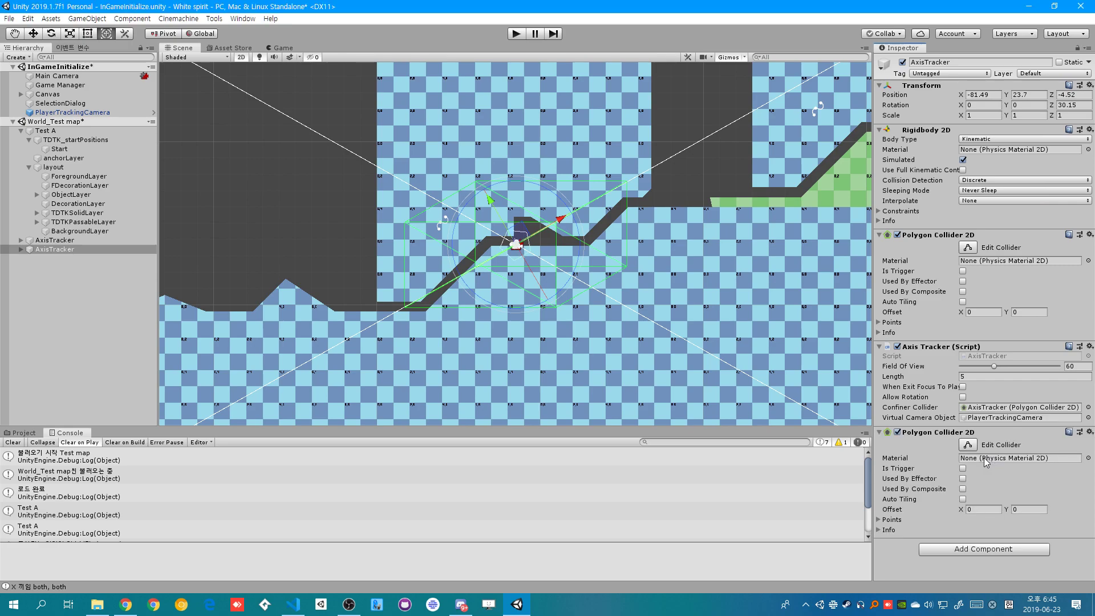
click(960, 446)
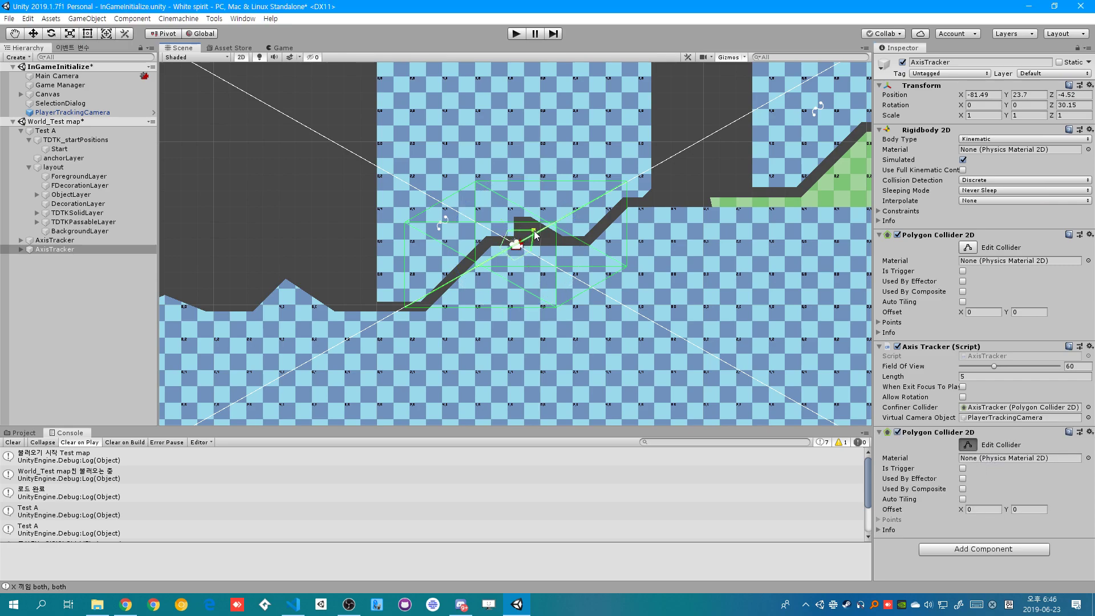
drag(535, 230, 638, 189)
mouse_move(511, 233)
mouse_down()
mouse_move(543, 248)
mouse_move(640, 230)
mouse_up()
drag(505, 268, 390, 320)
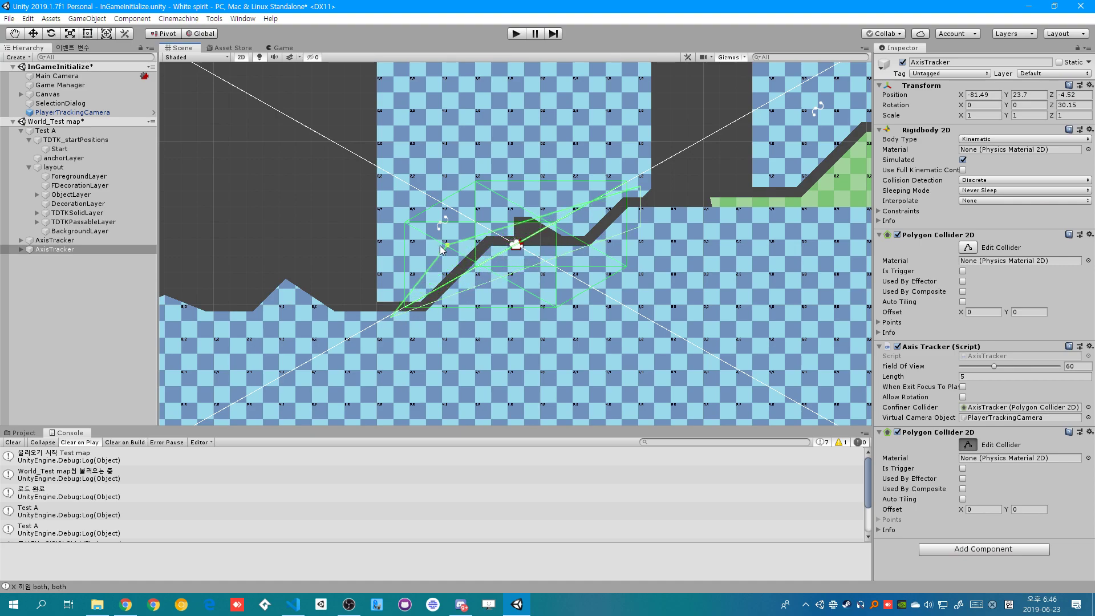
mouse_move(500, 253)
mouse_down()
mouse_move(405, 248)
mouse_move(394, 260)
mouse_up()
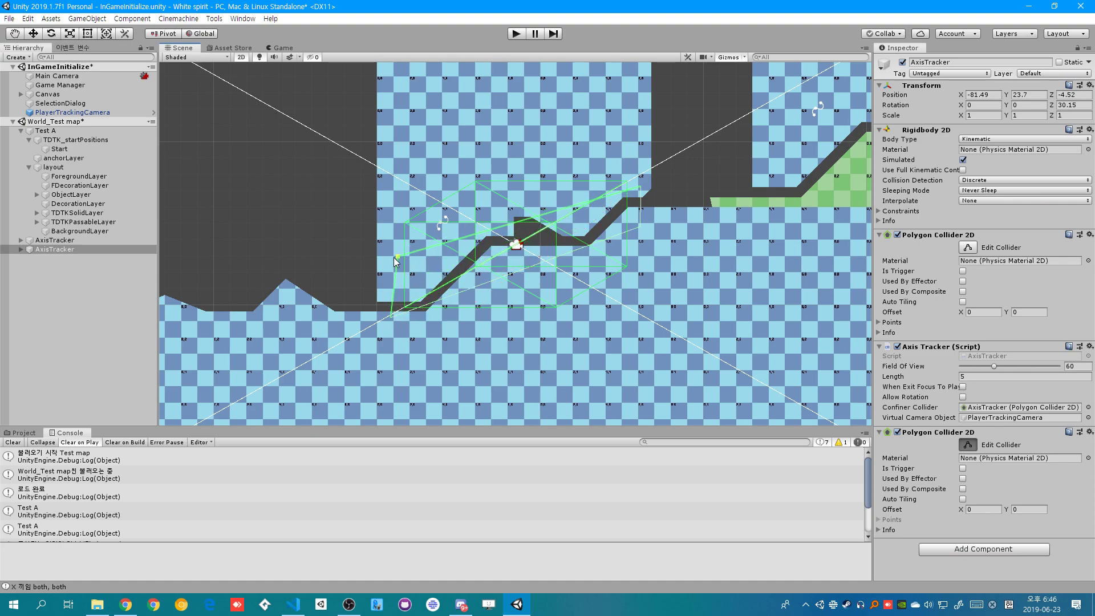
drag(386, 317, 399, 263)
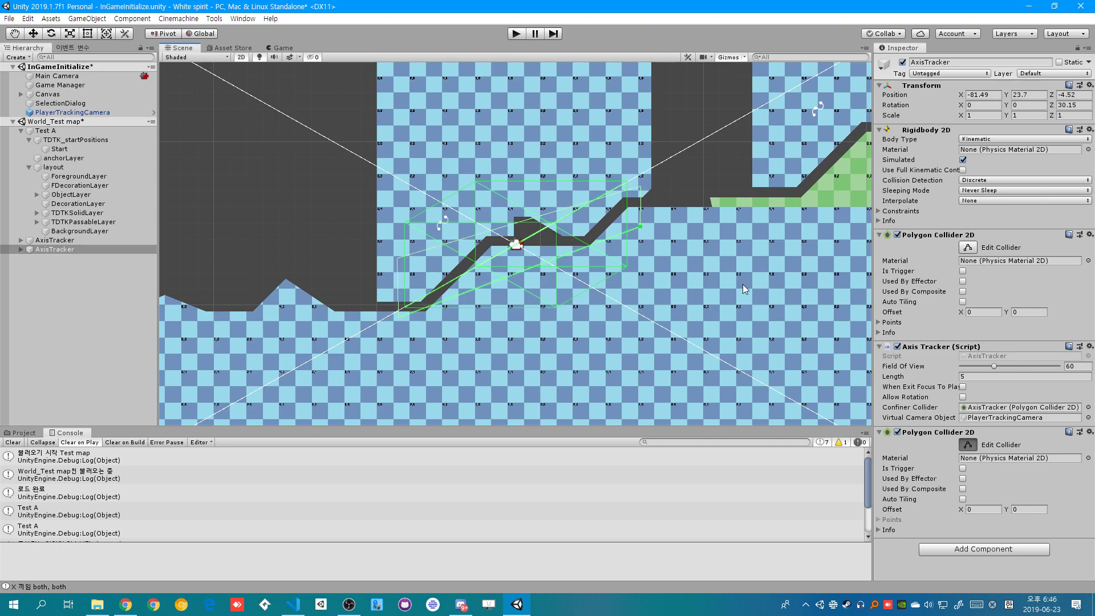
click(965, 445)
Set the Axis Tracker Length to 7.85 and make the polygon collider a trigger.
drag(956, 377, 968, 376)
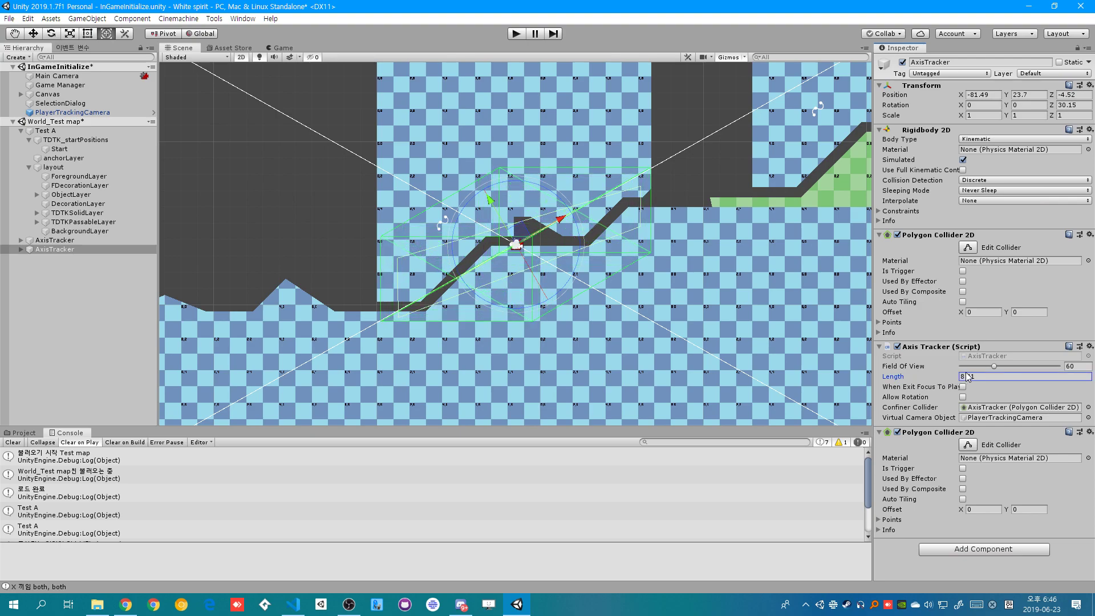
drag(967, 376, 957, 378)
text(7.85)
click(962, 468)
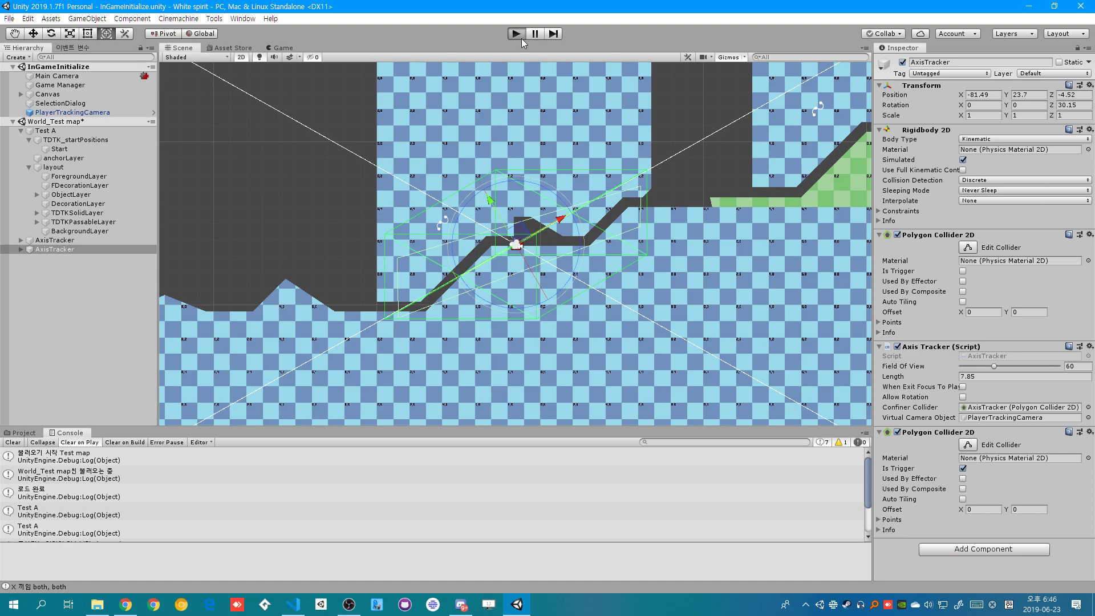
click(519, 36)
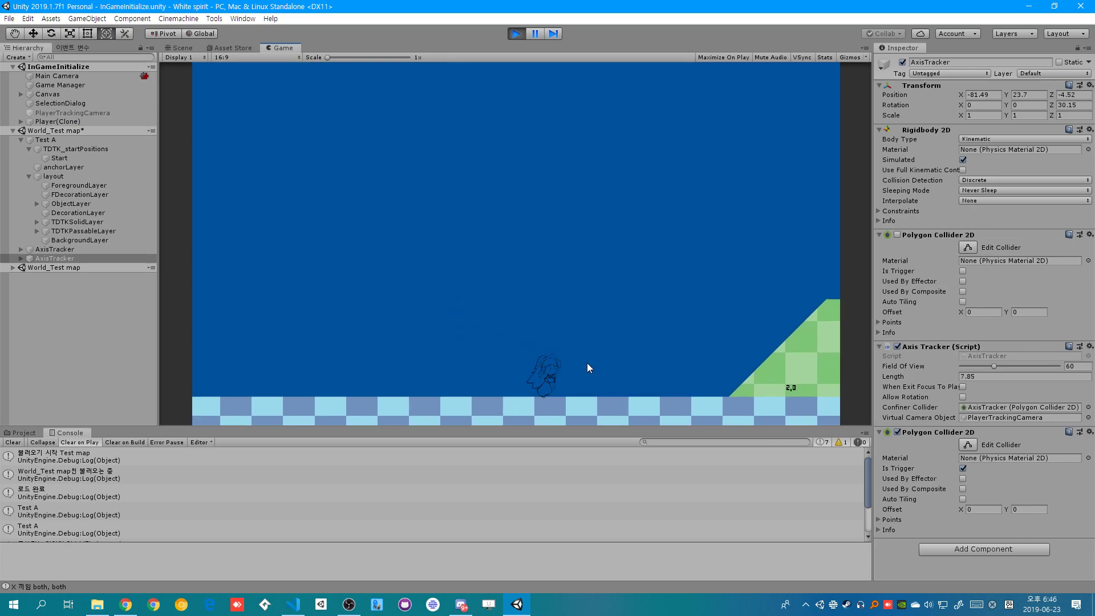
key(Right)
key(space)
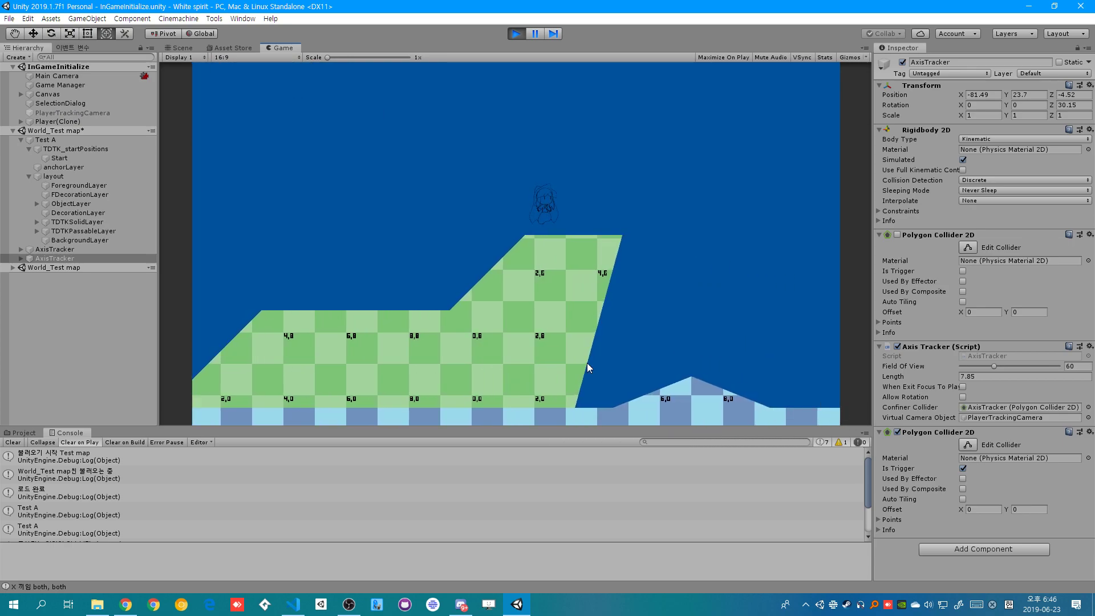
key(Right)
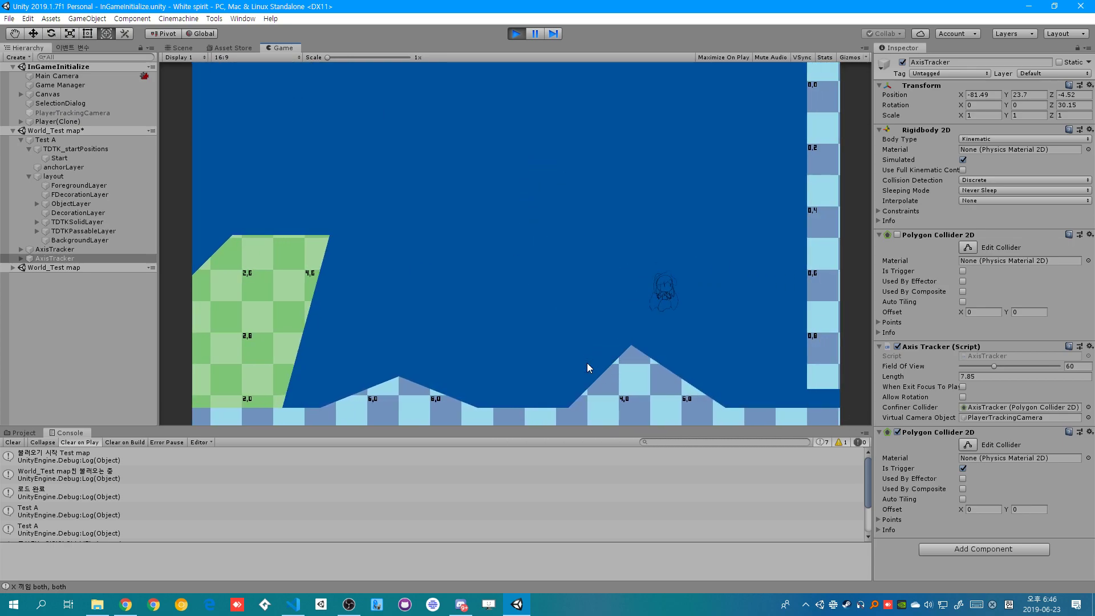
key(Right)
key(Right)
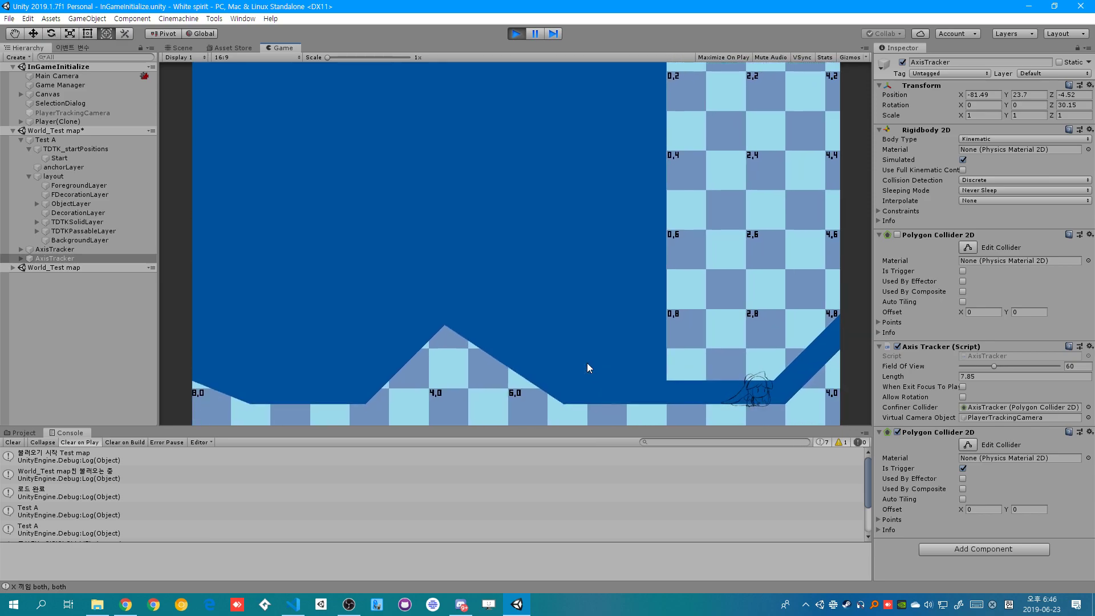
key(Right)
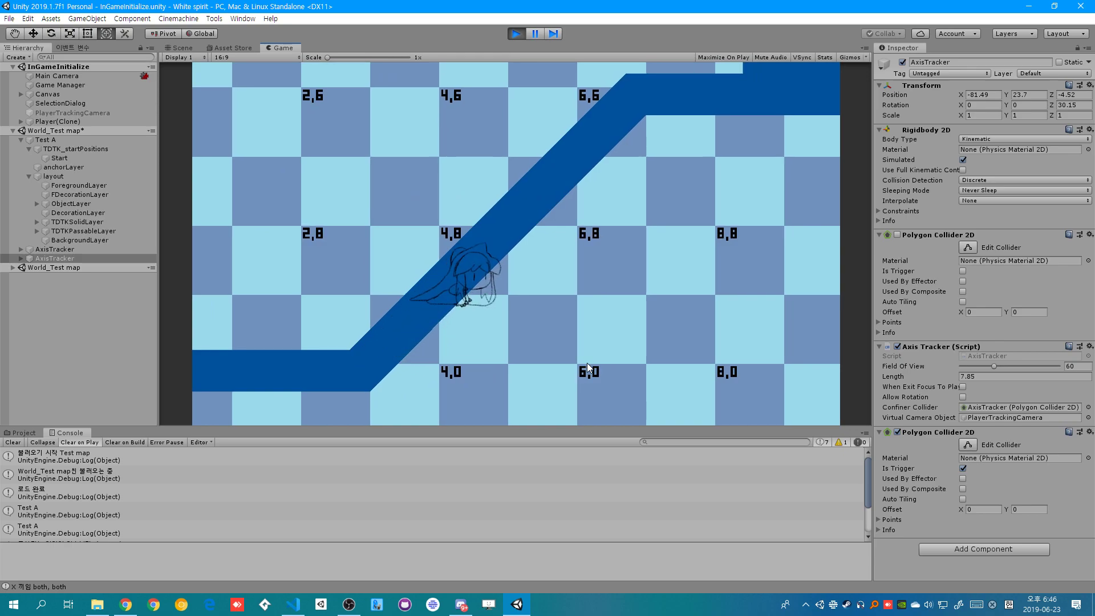
key(Right)
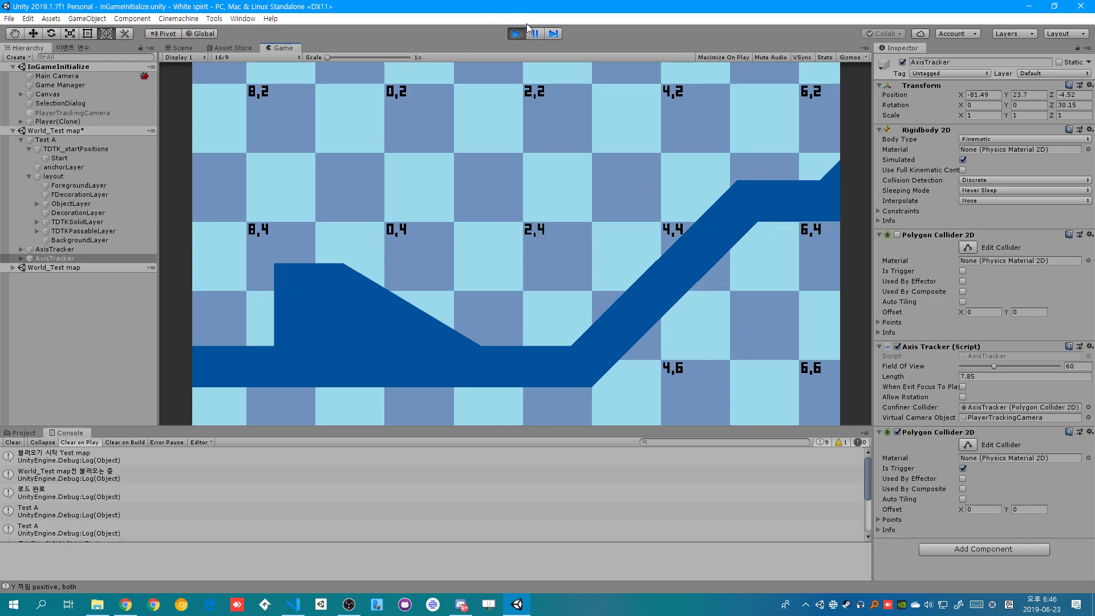
key(ctrl+p)
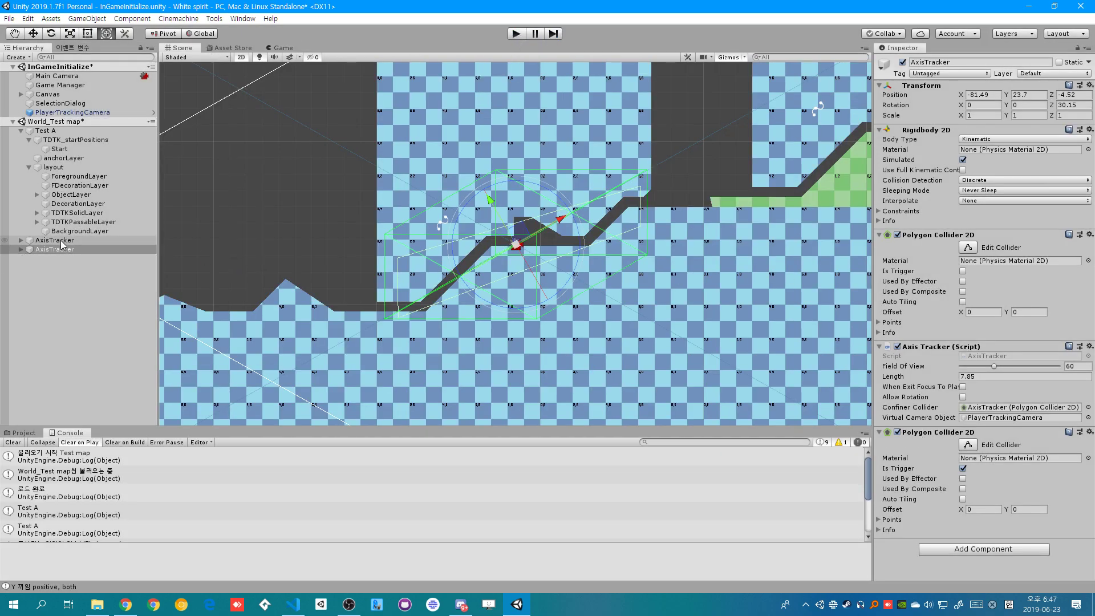
Select the second AxisTracker, enable When Exit Focus To Play, and start Play mode again.
click(61, 248)
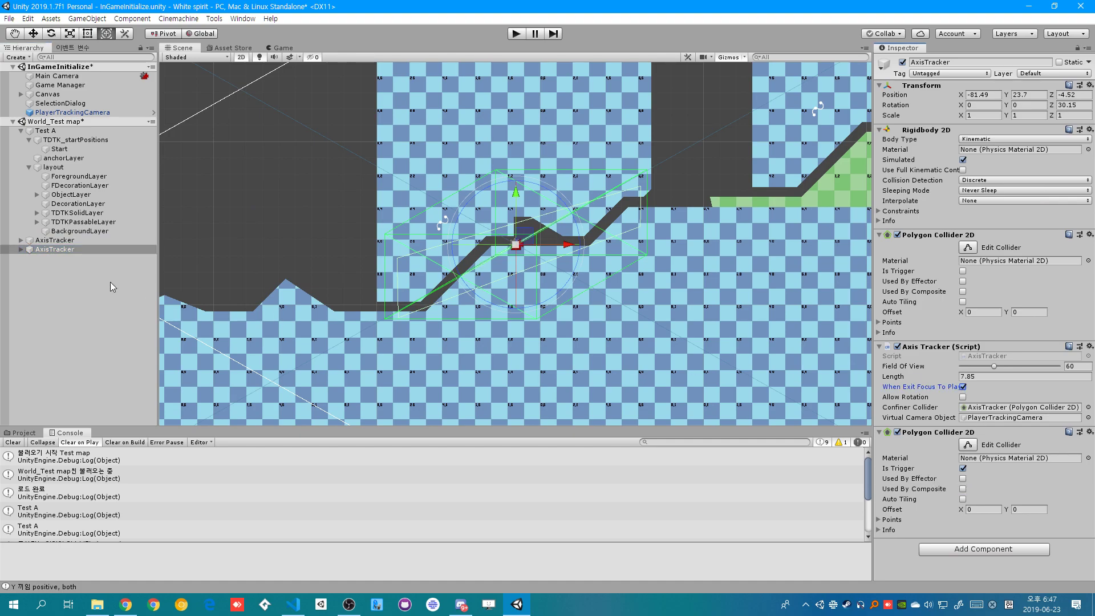
click(517, 33)
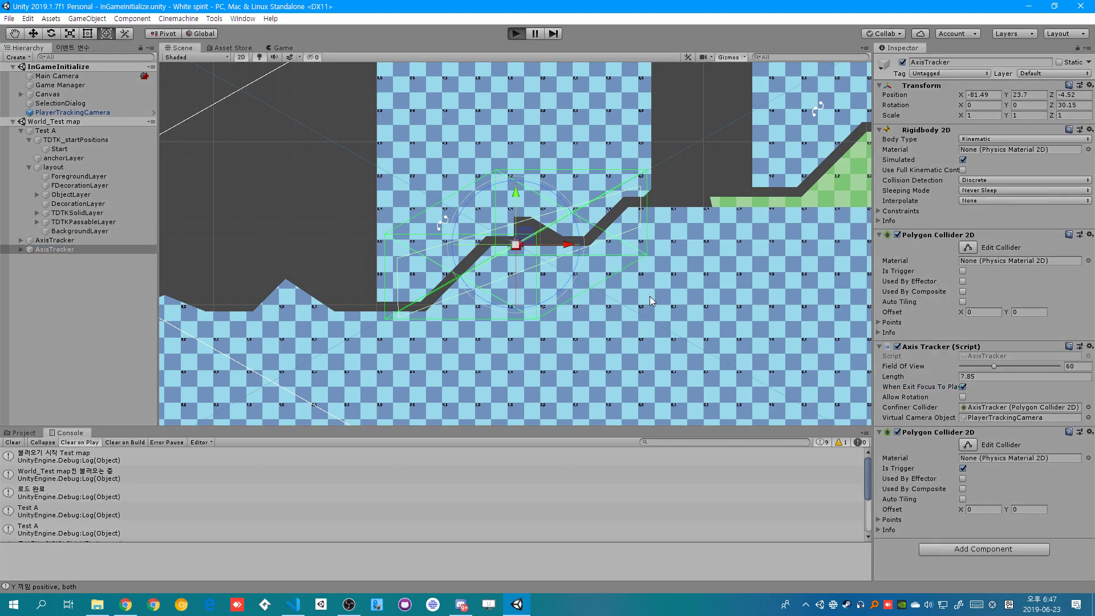